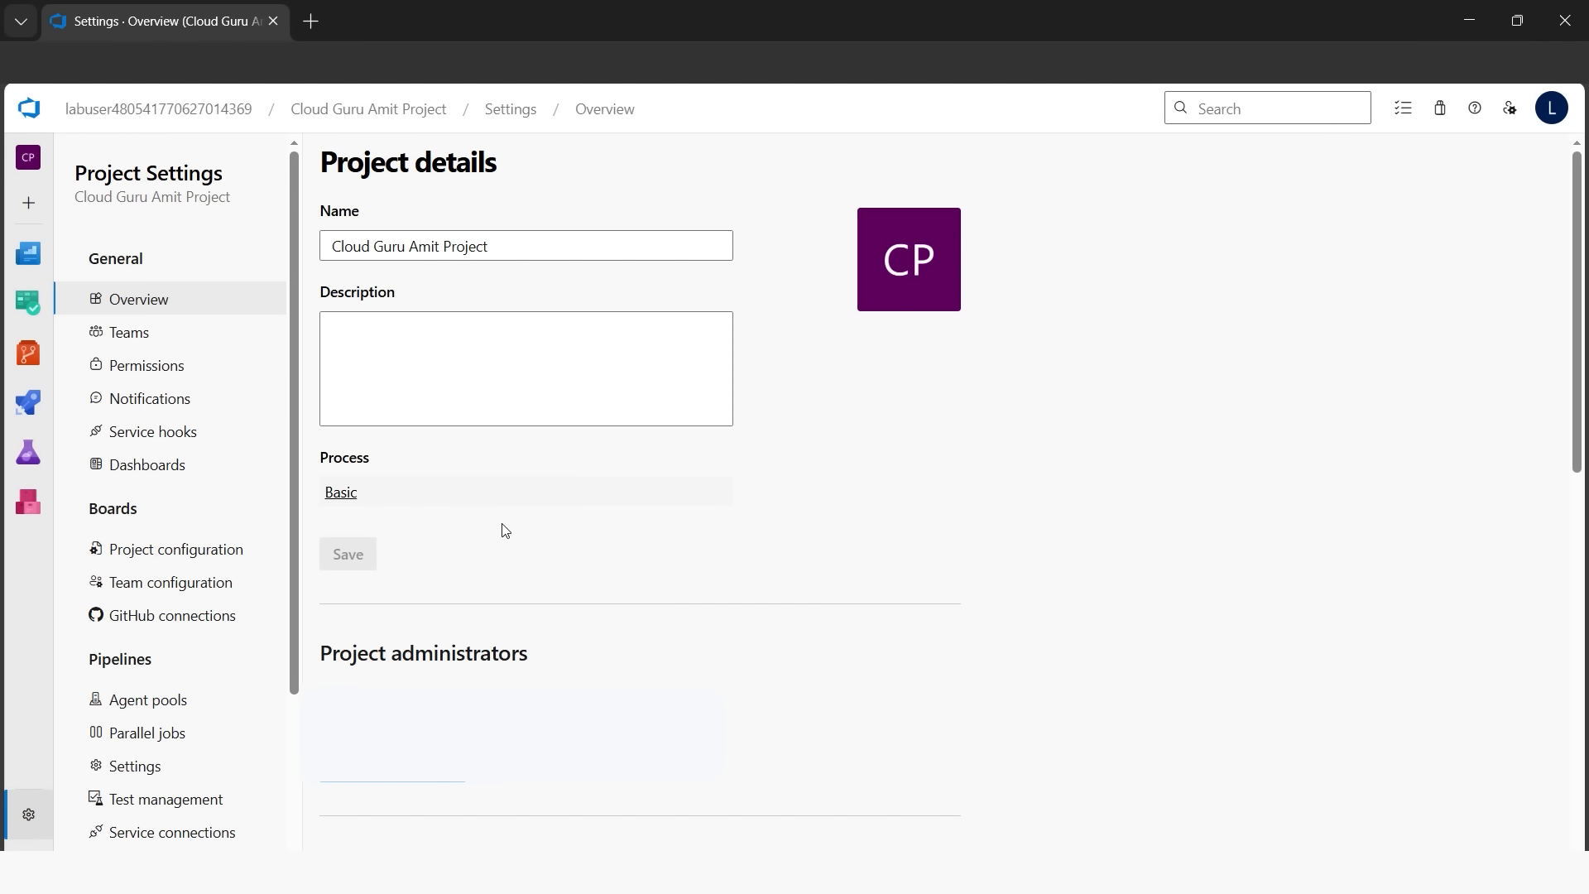
Step: Create a new project permission group named QA Engineer with the lab user account as its member
click(162, 365)
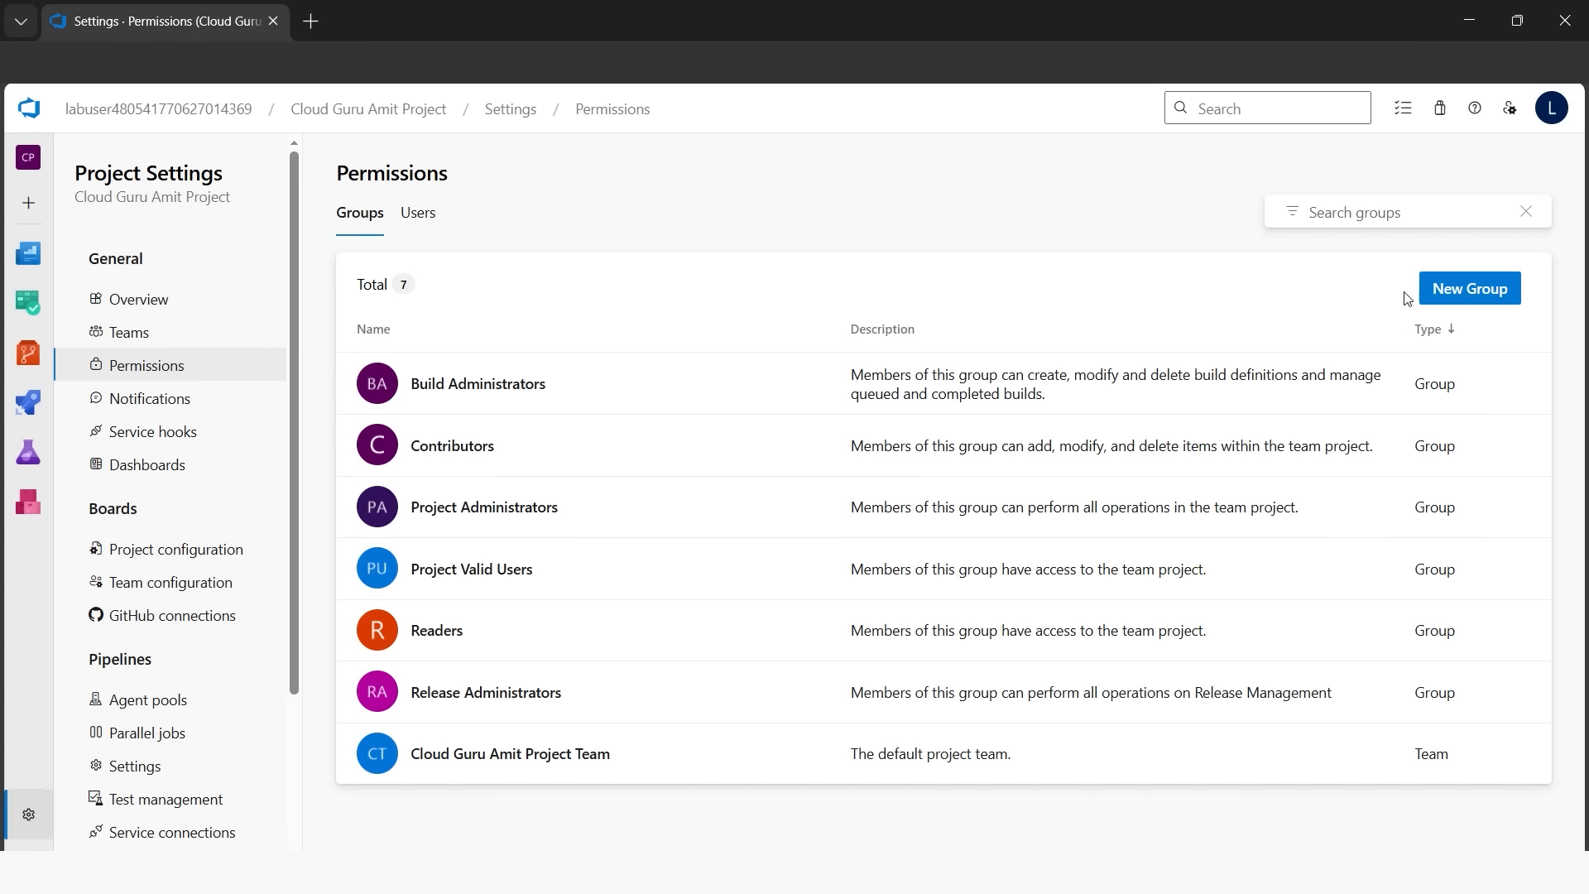
click(1489, 298)
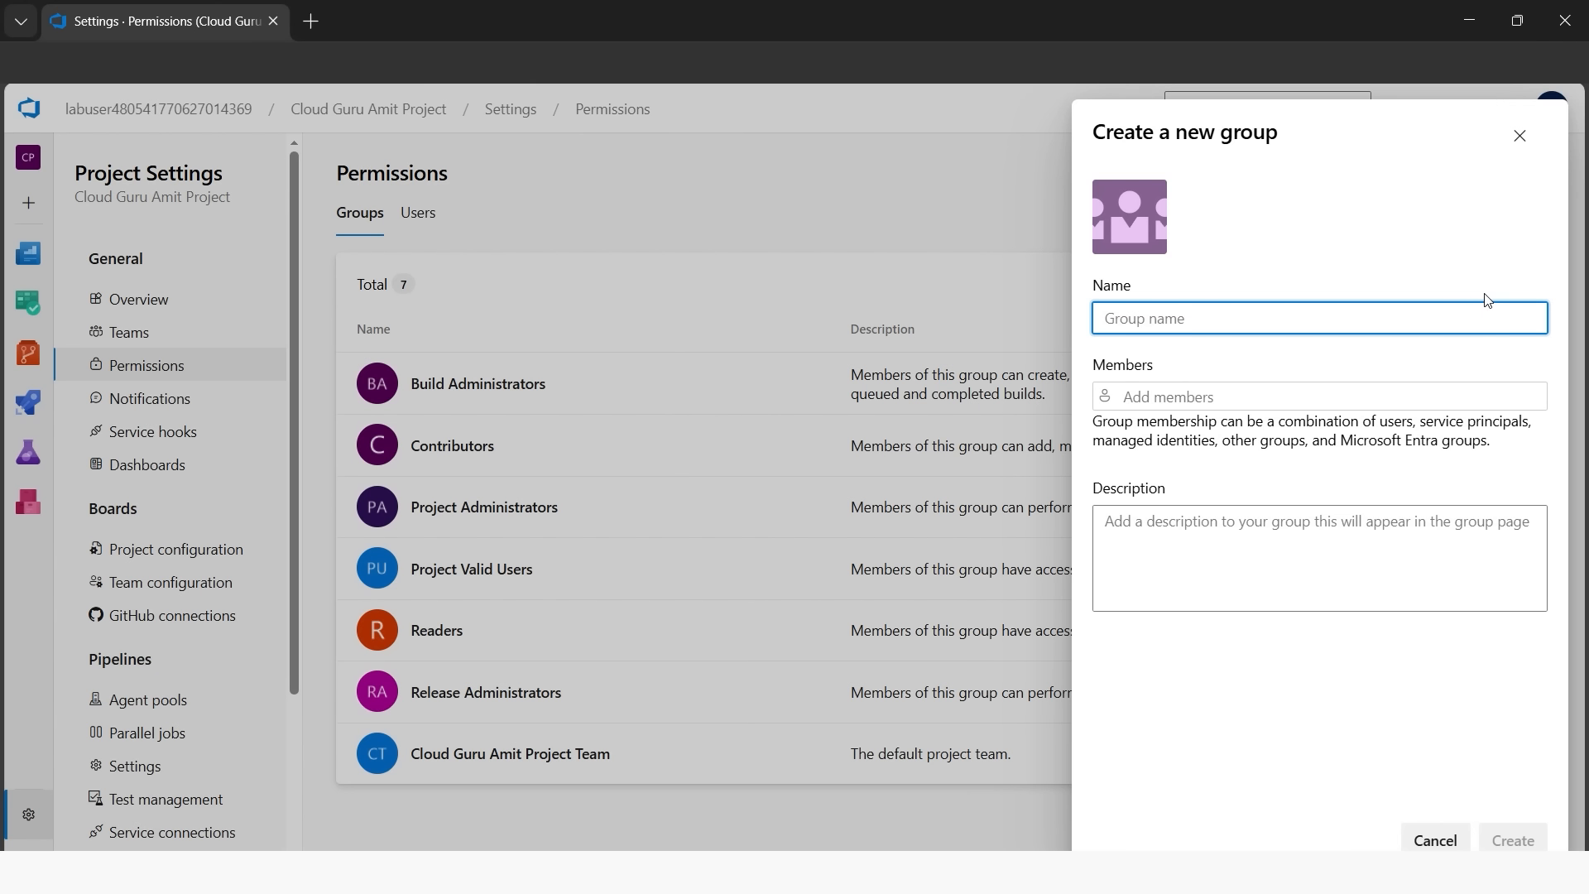
text(Q)
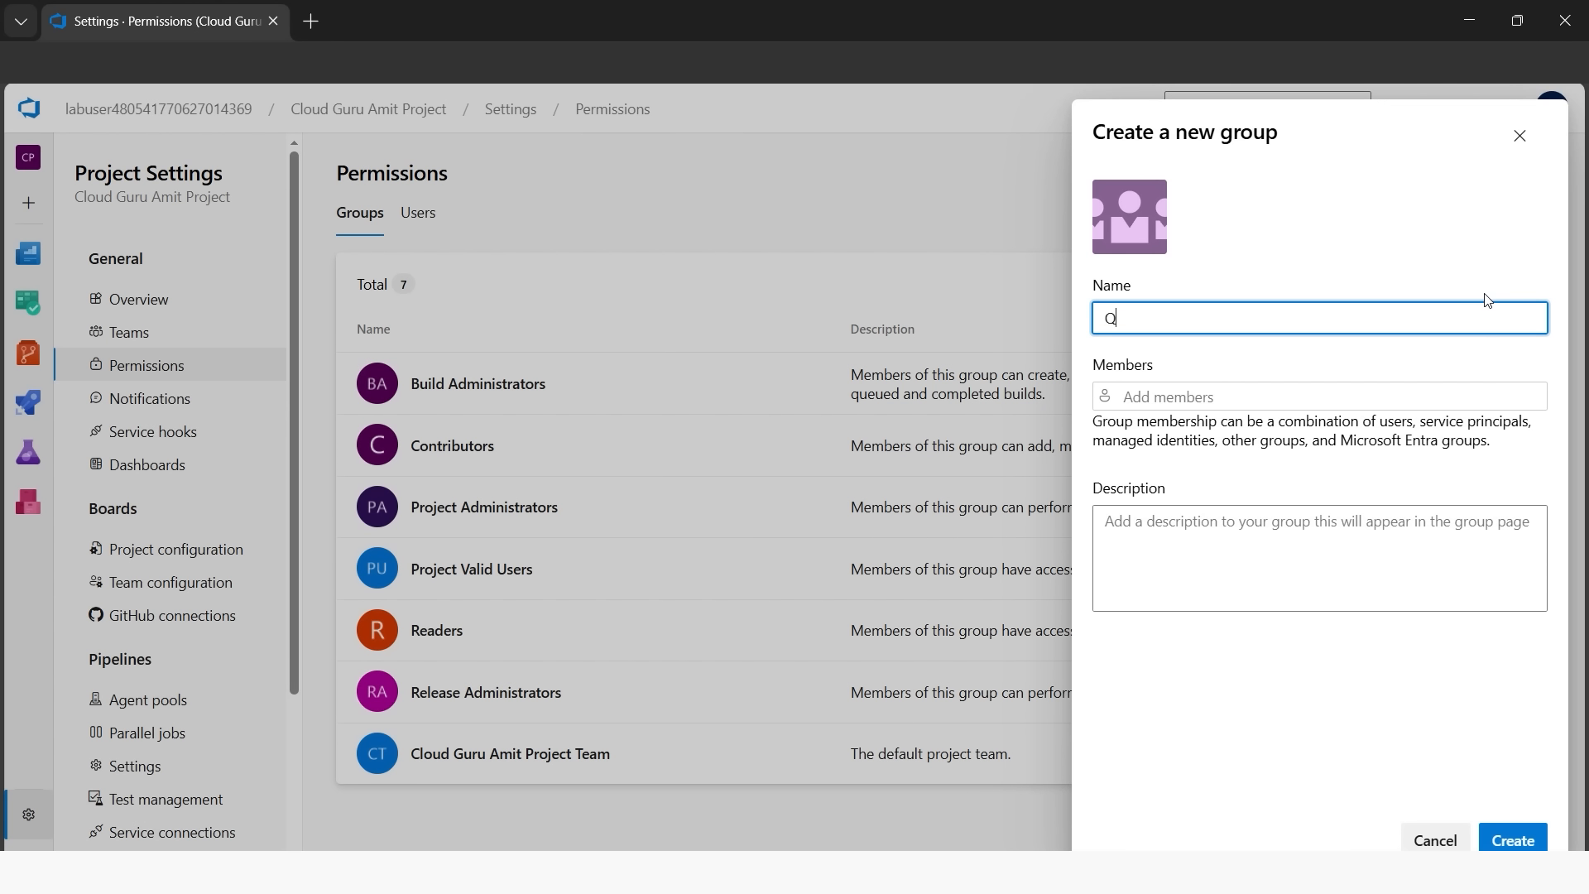
text(A Engineer)
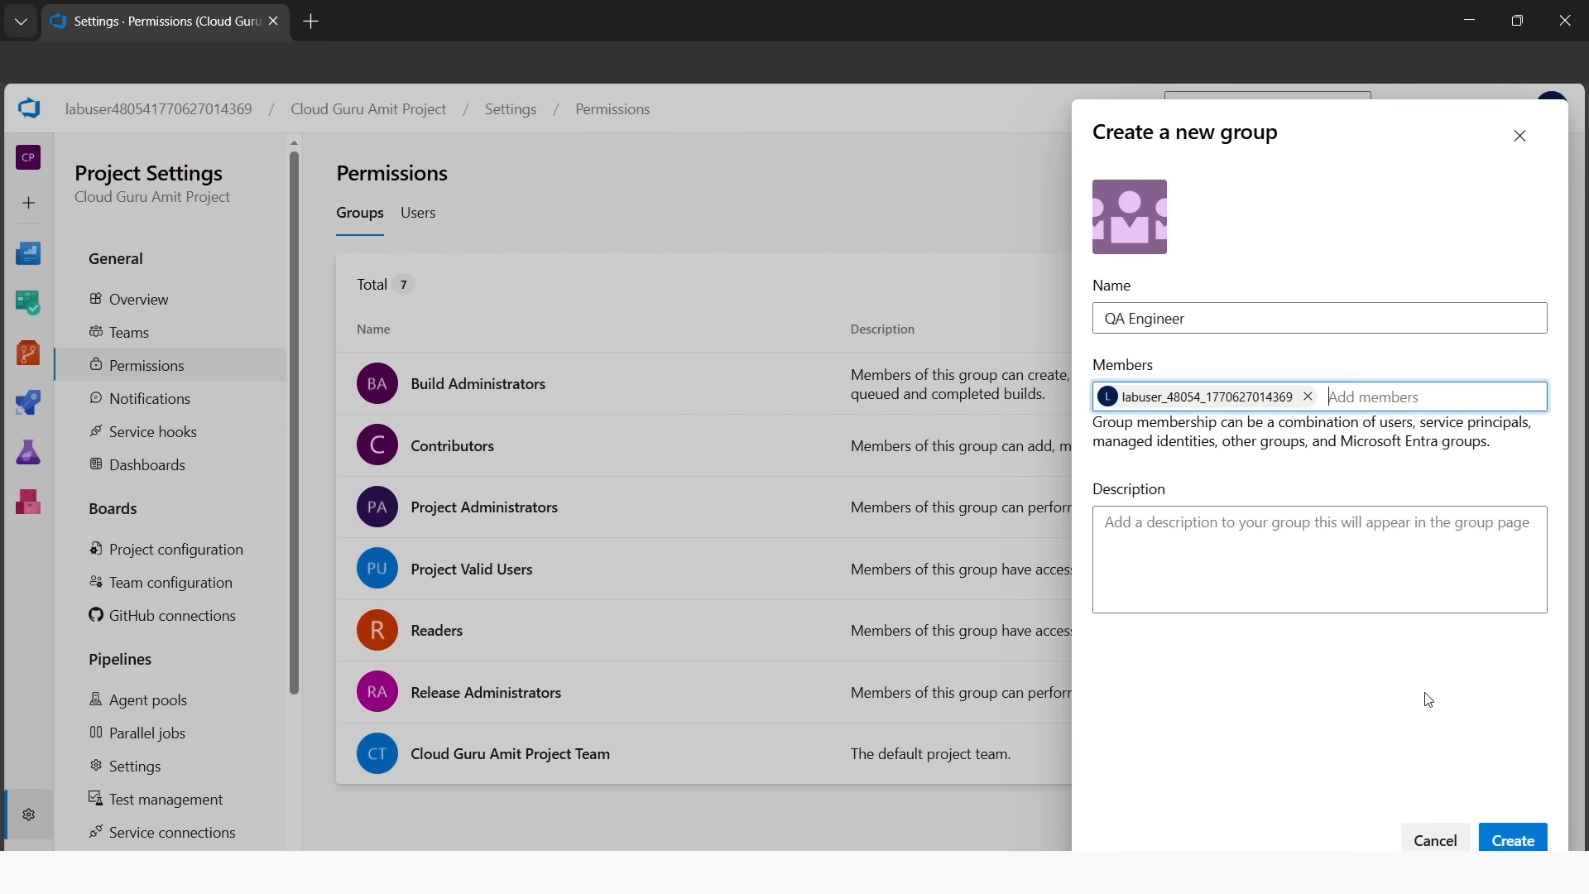
click(1515, 841)
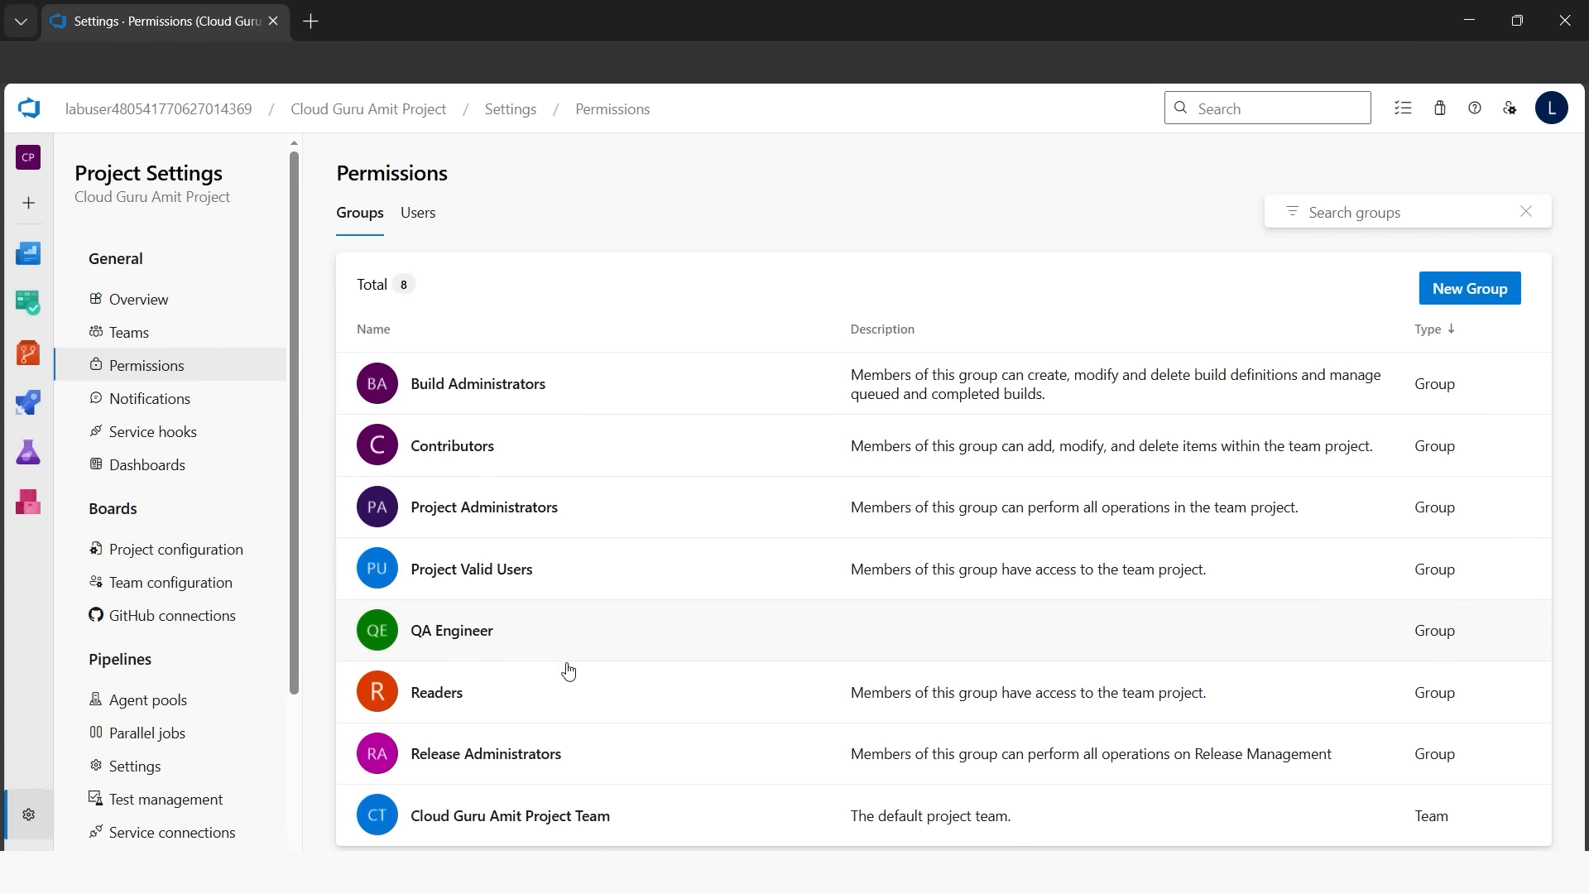
Step: Examine the QA Engineer group's permissions, especially those for deleting, restoring and permanently deleting work items under Boards
click(450, 639)
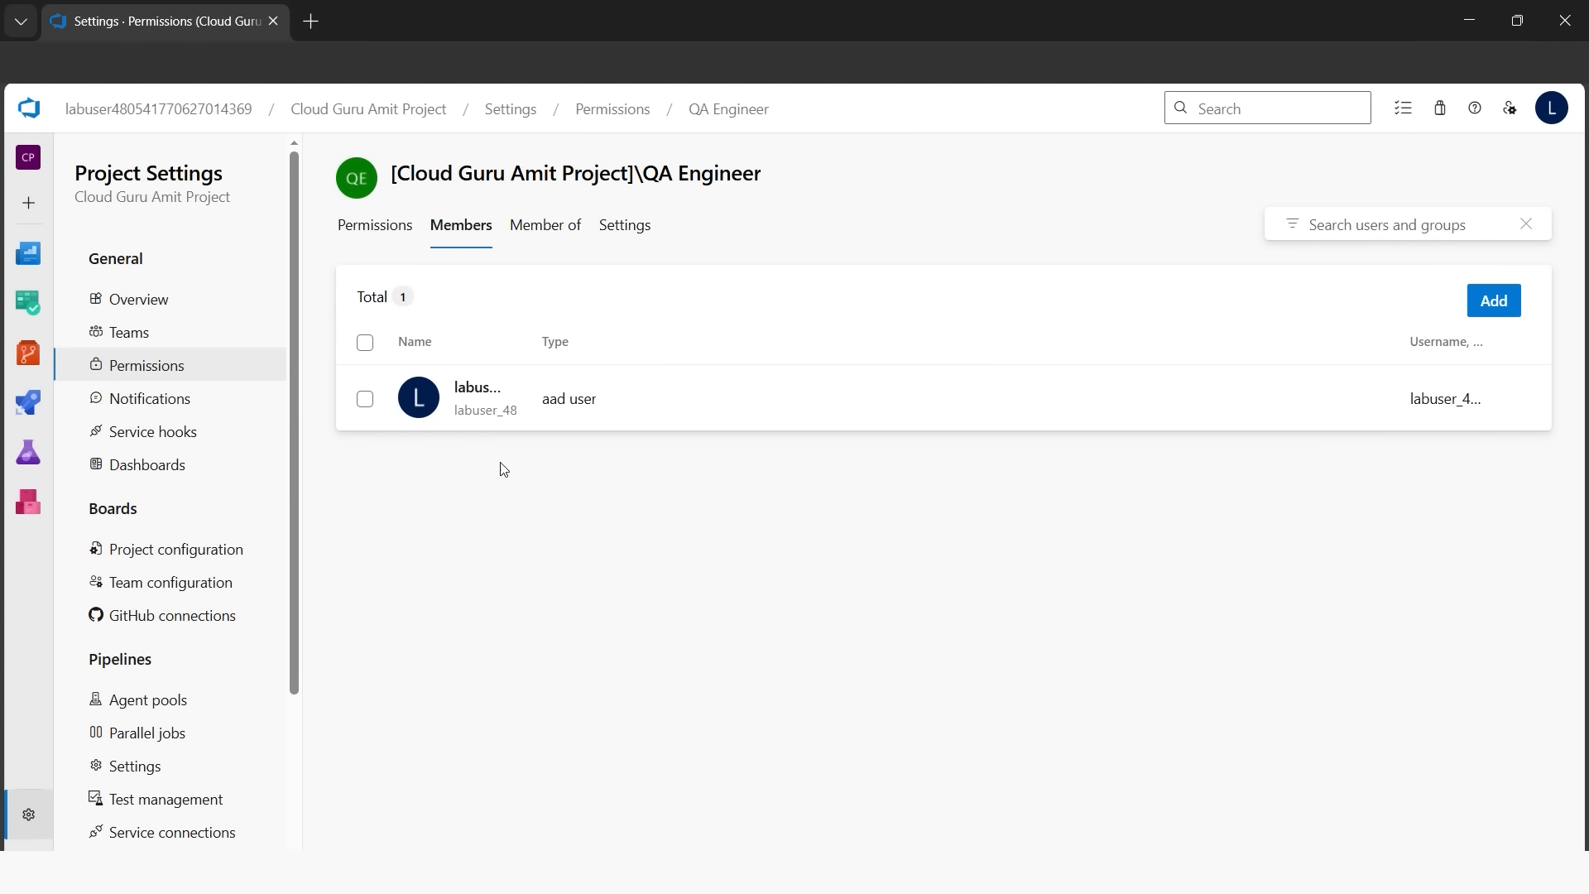
click(379, 232)
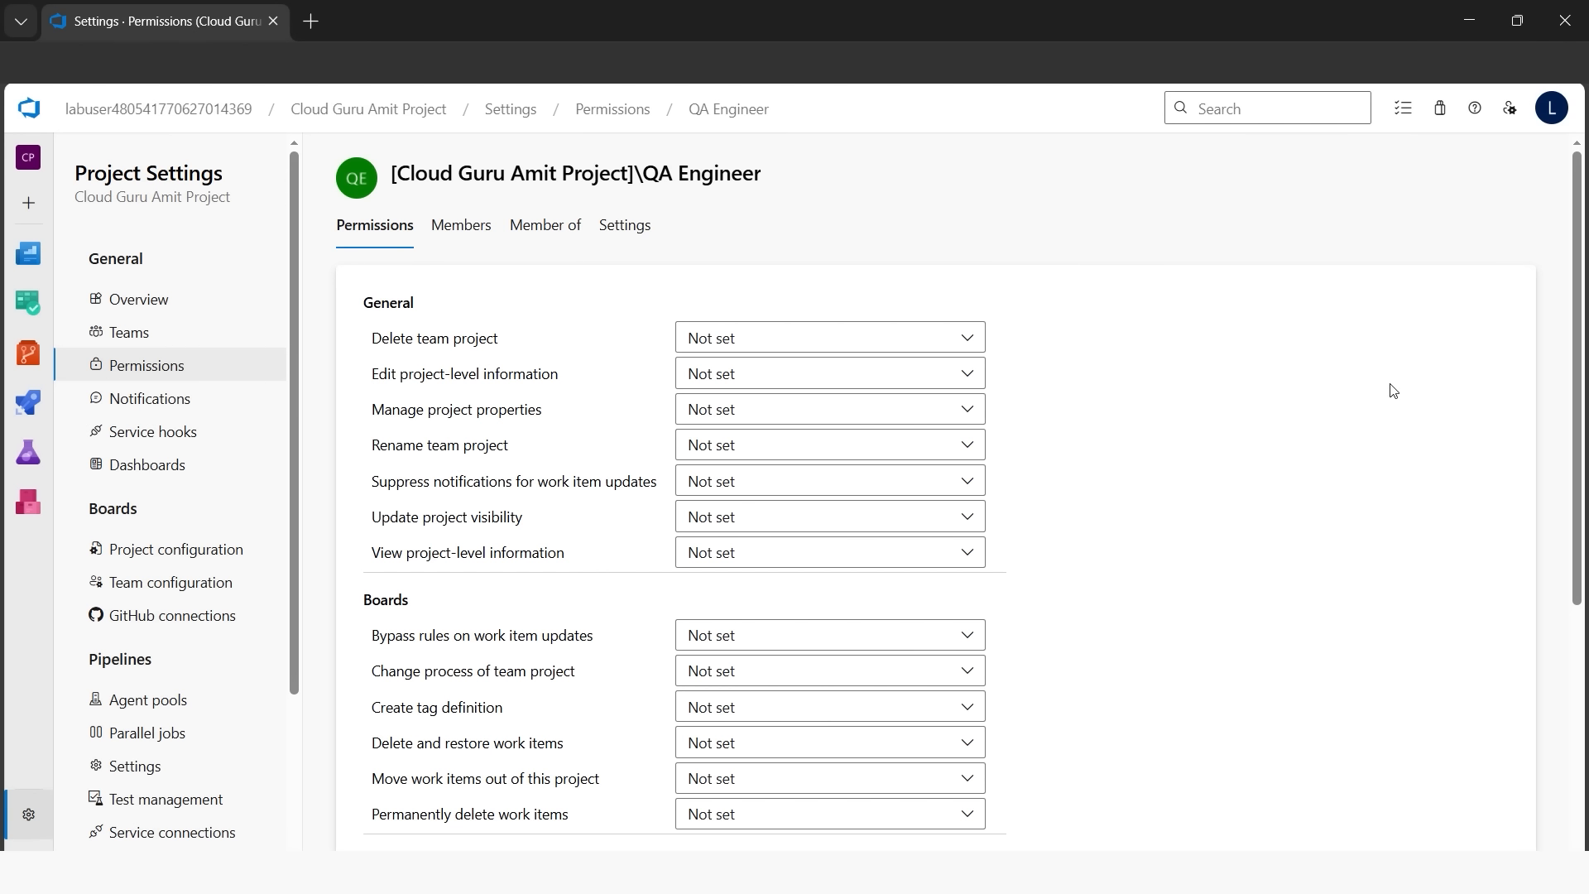
scroll(1201, 411, down, 5)
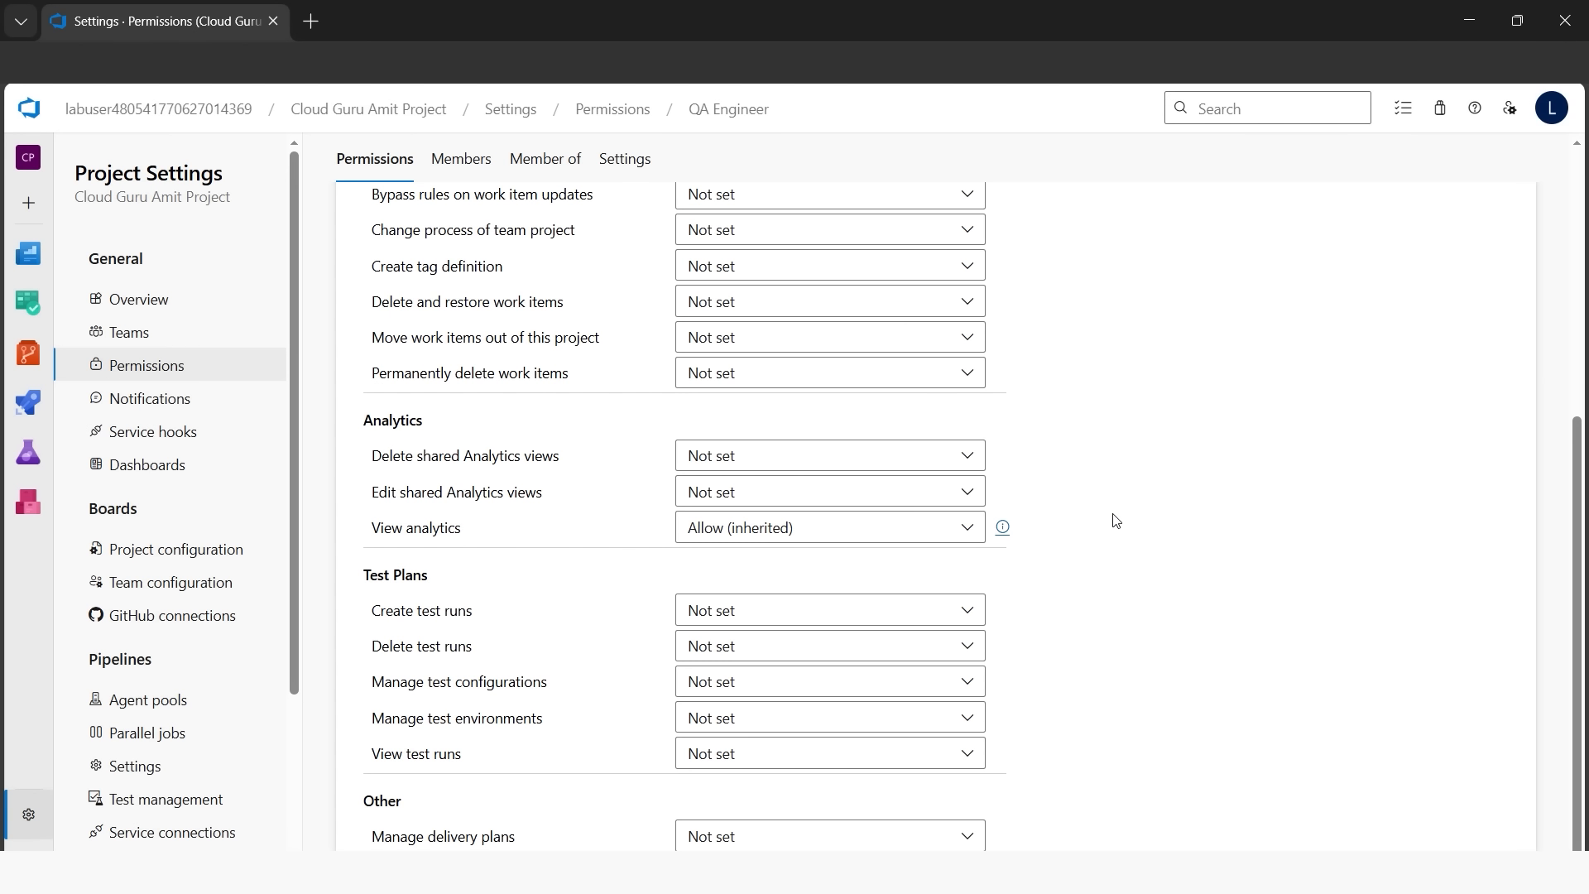
scroll(1111, 464, up, 4)
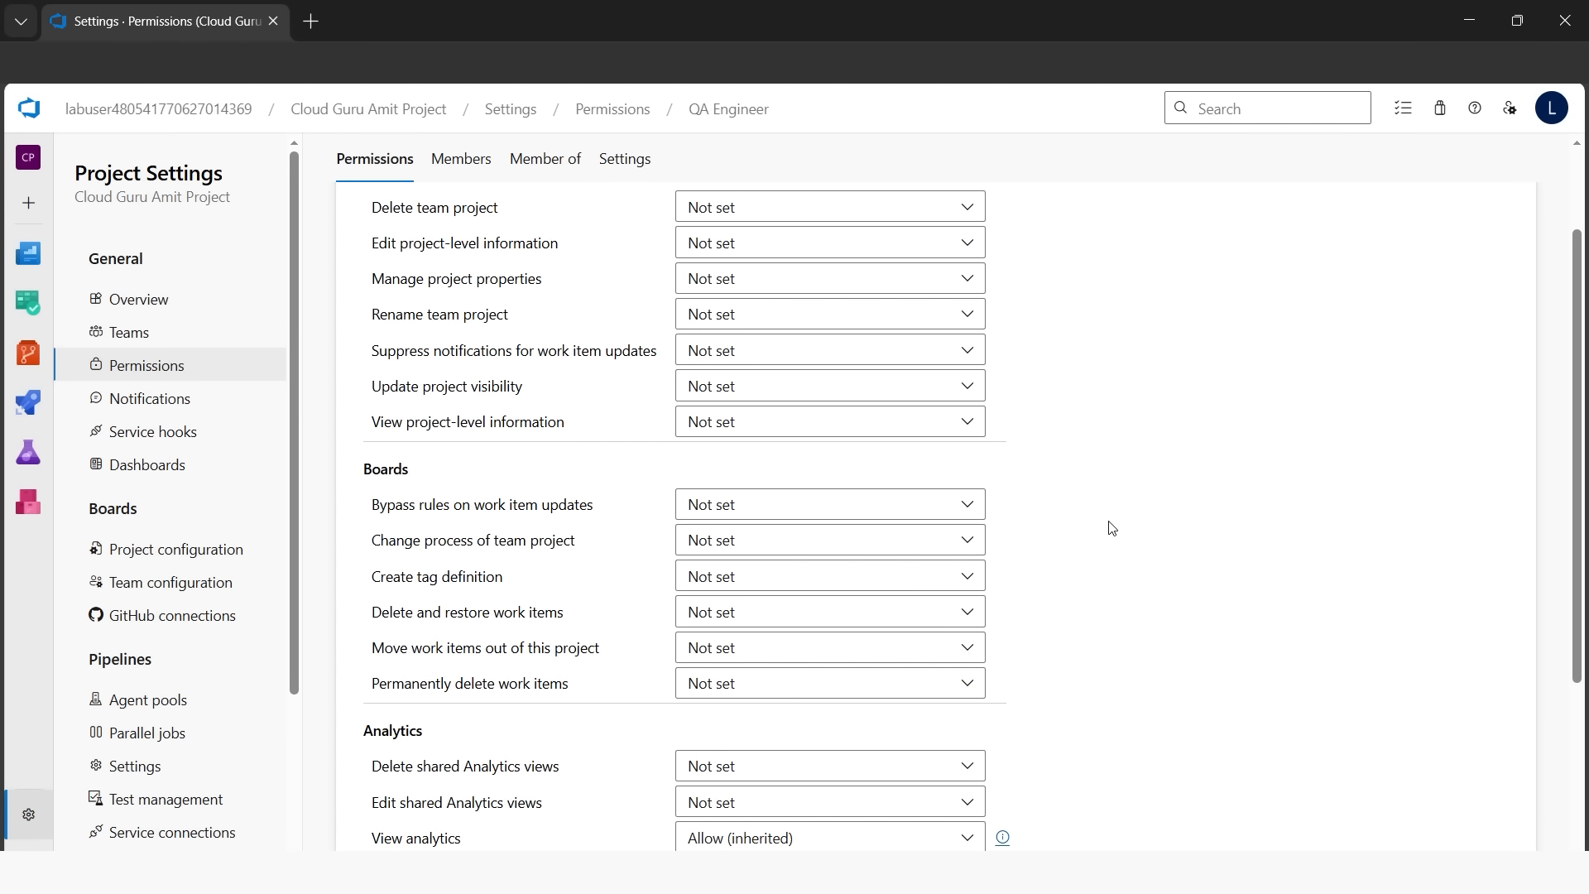
scroll(1093, 629, up, 2)
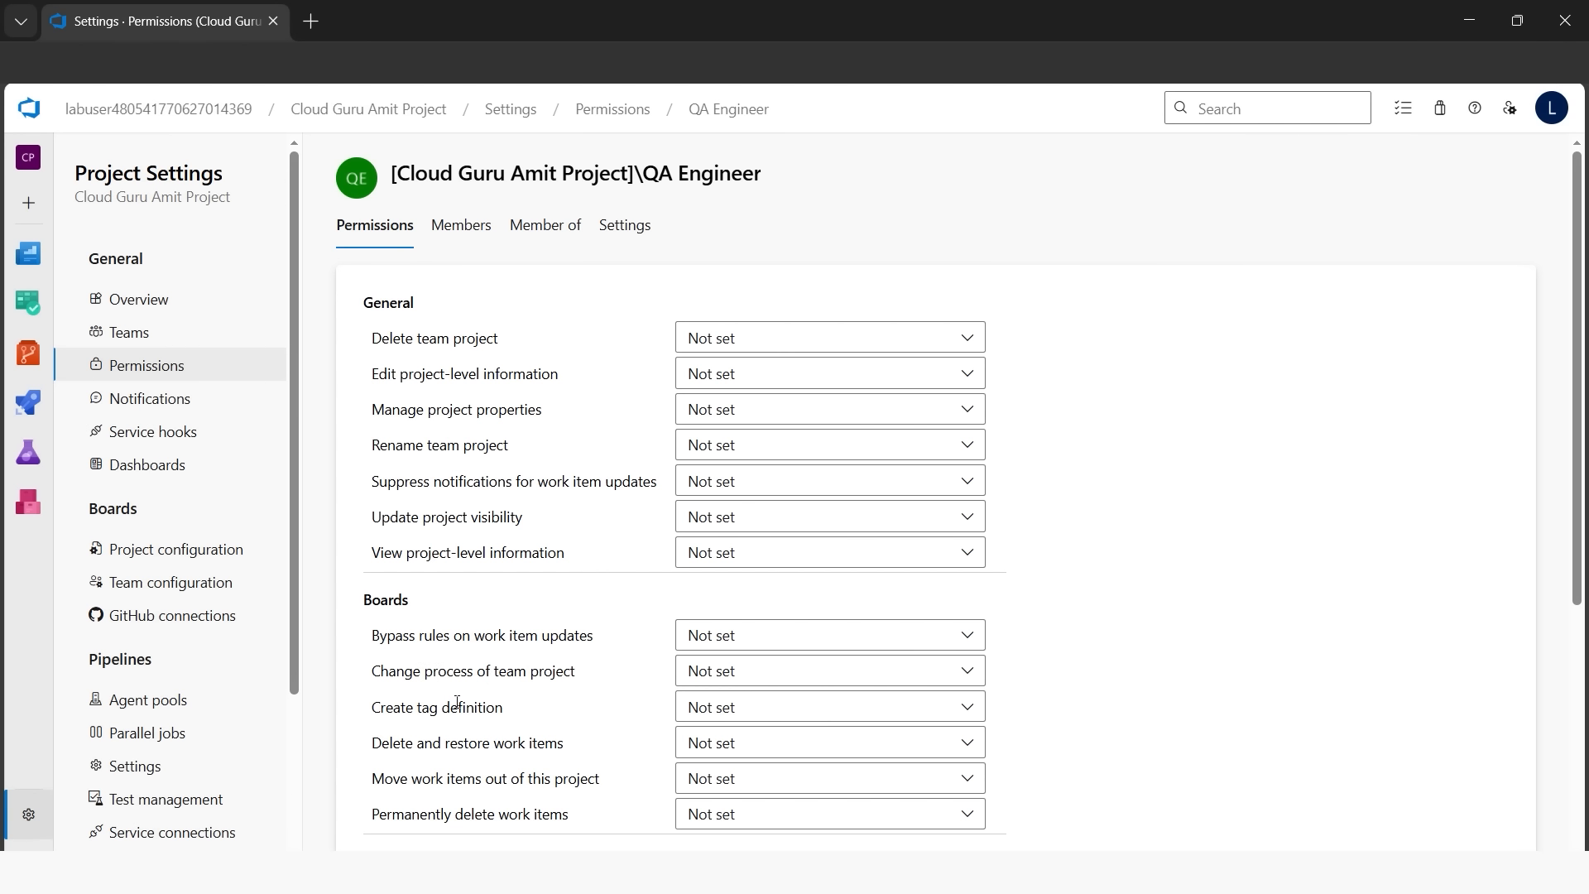
scroll(457, 703, down, 3)
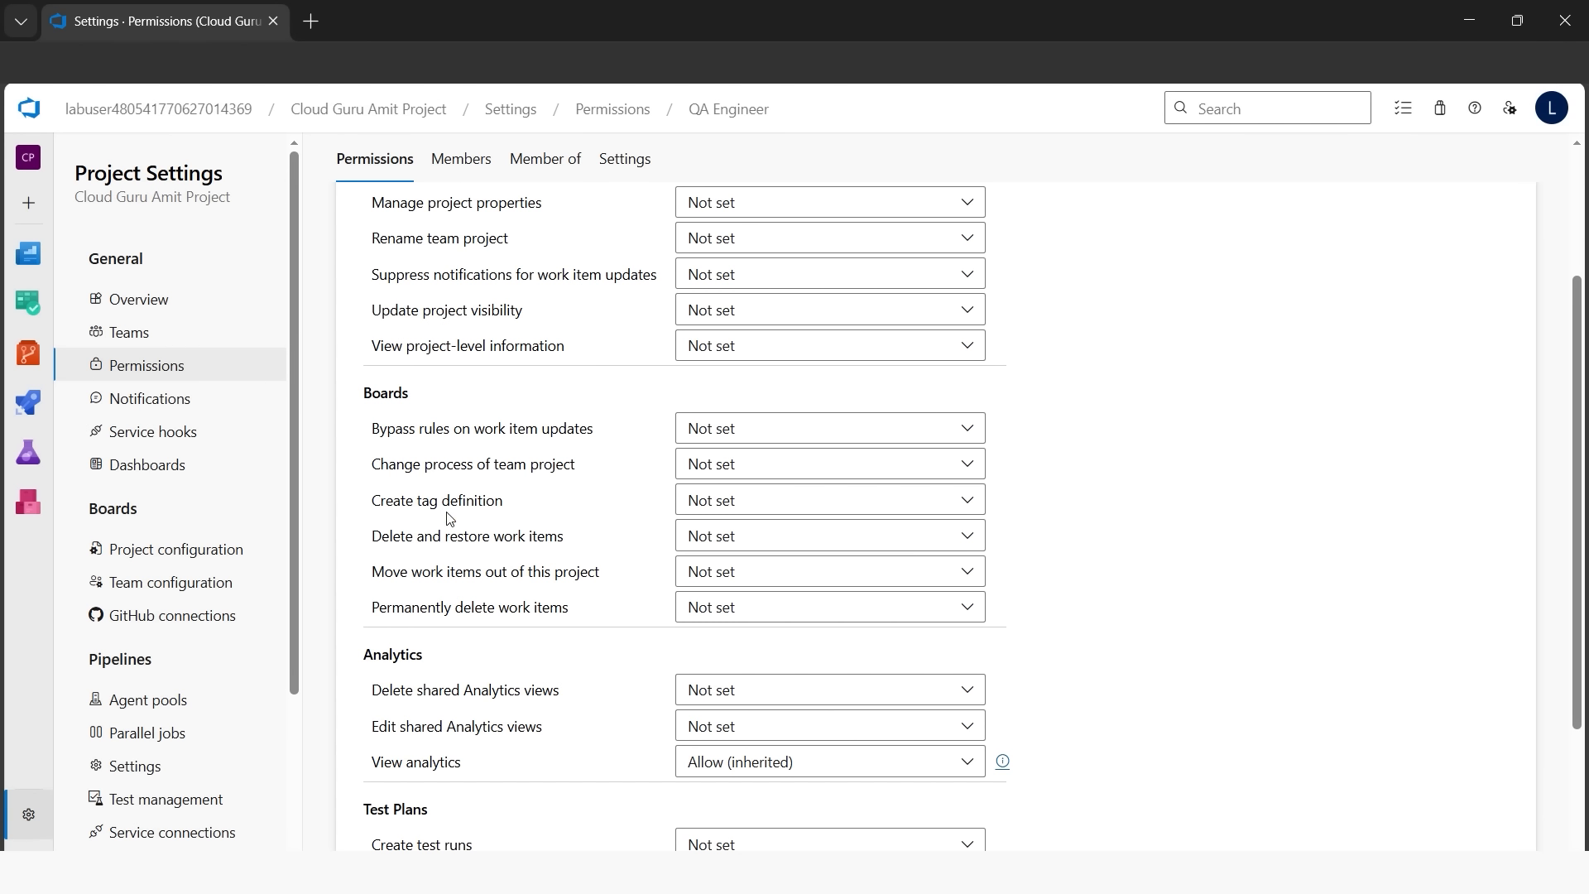
drag(377, 539, 564, 538)
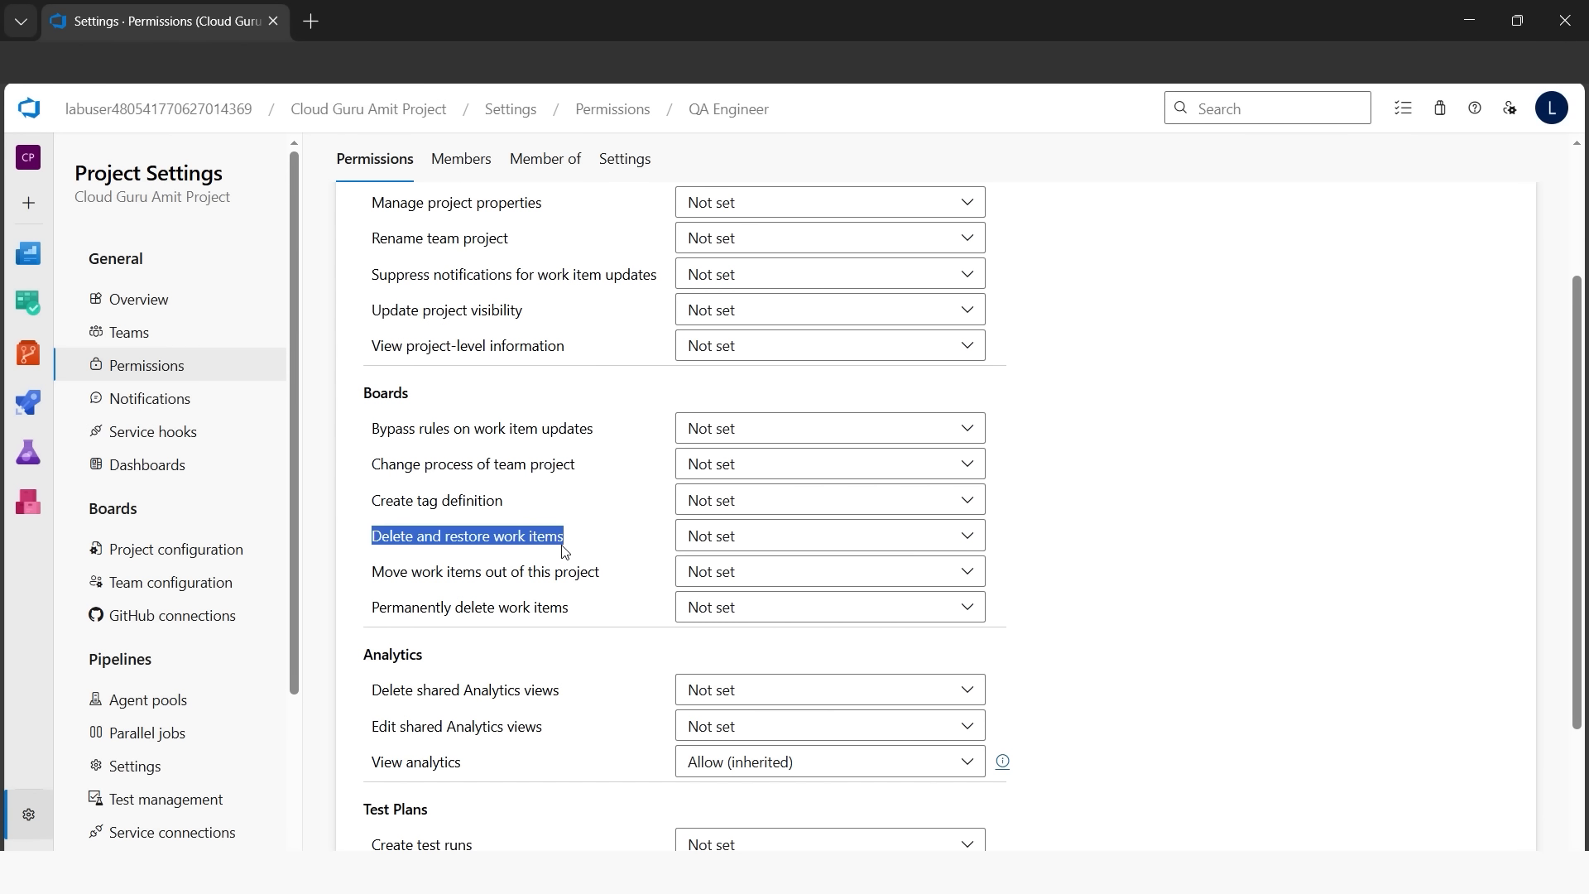
drag(365, 616, 571, 616)
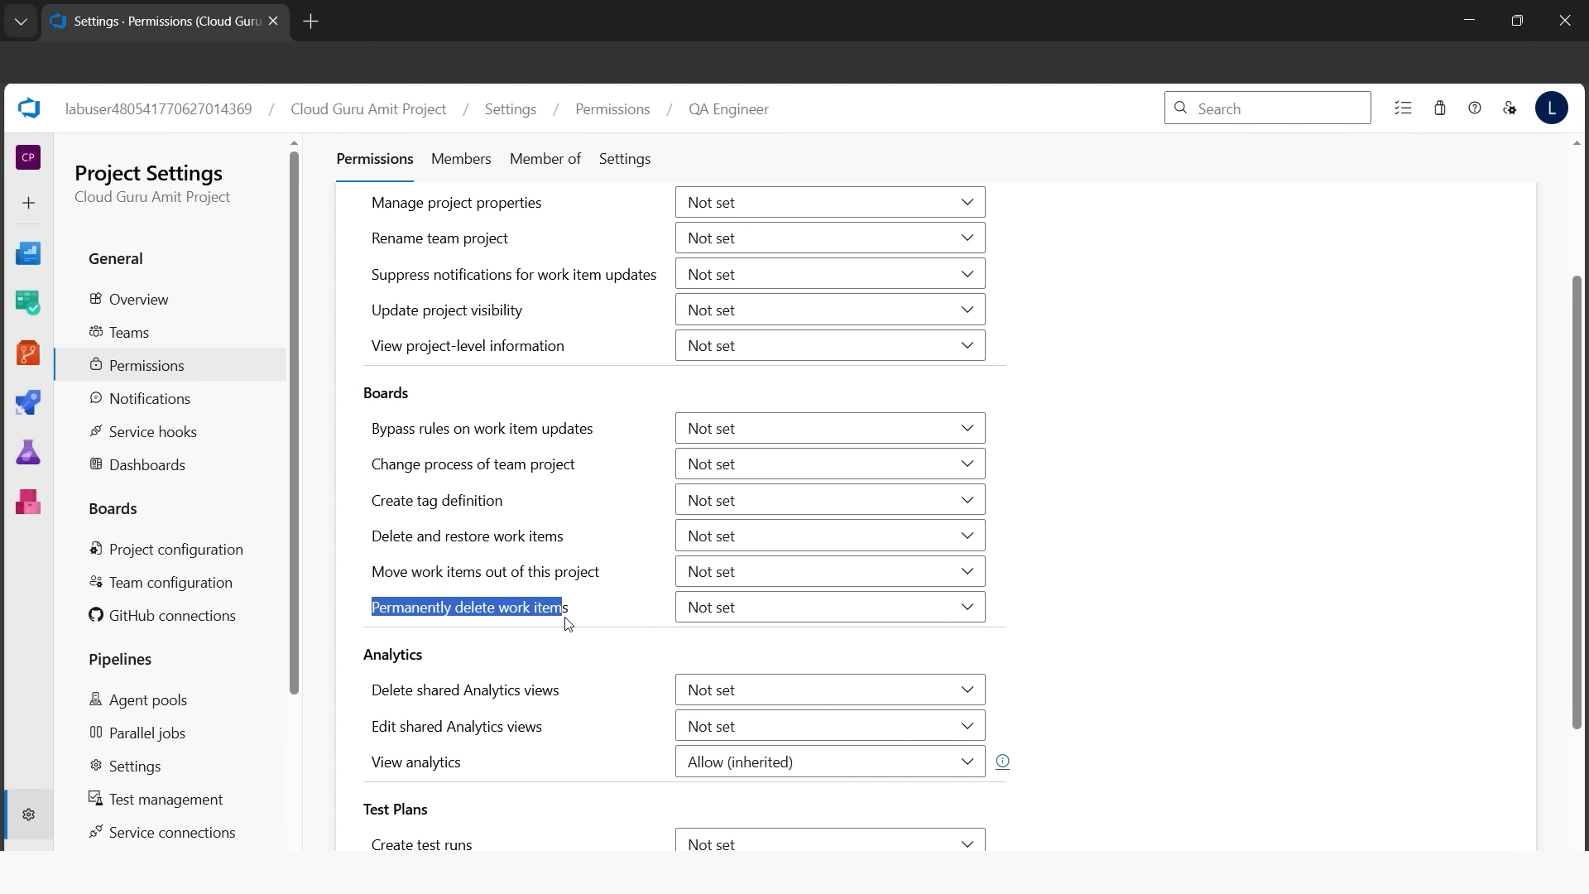
click(1252, 543)
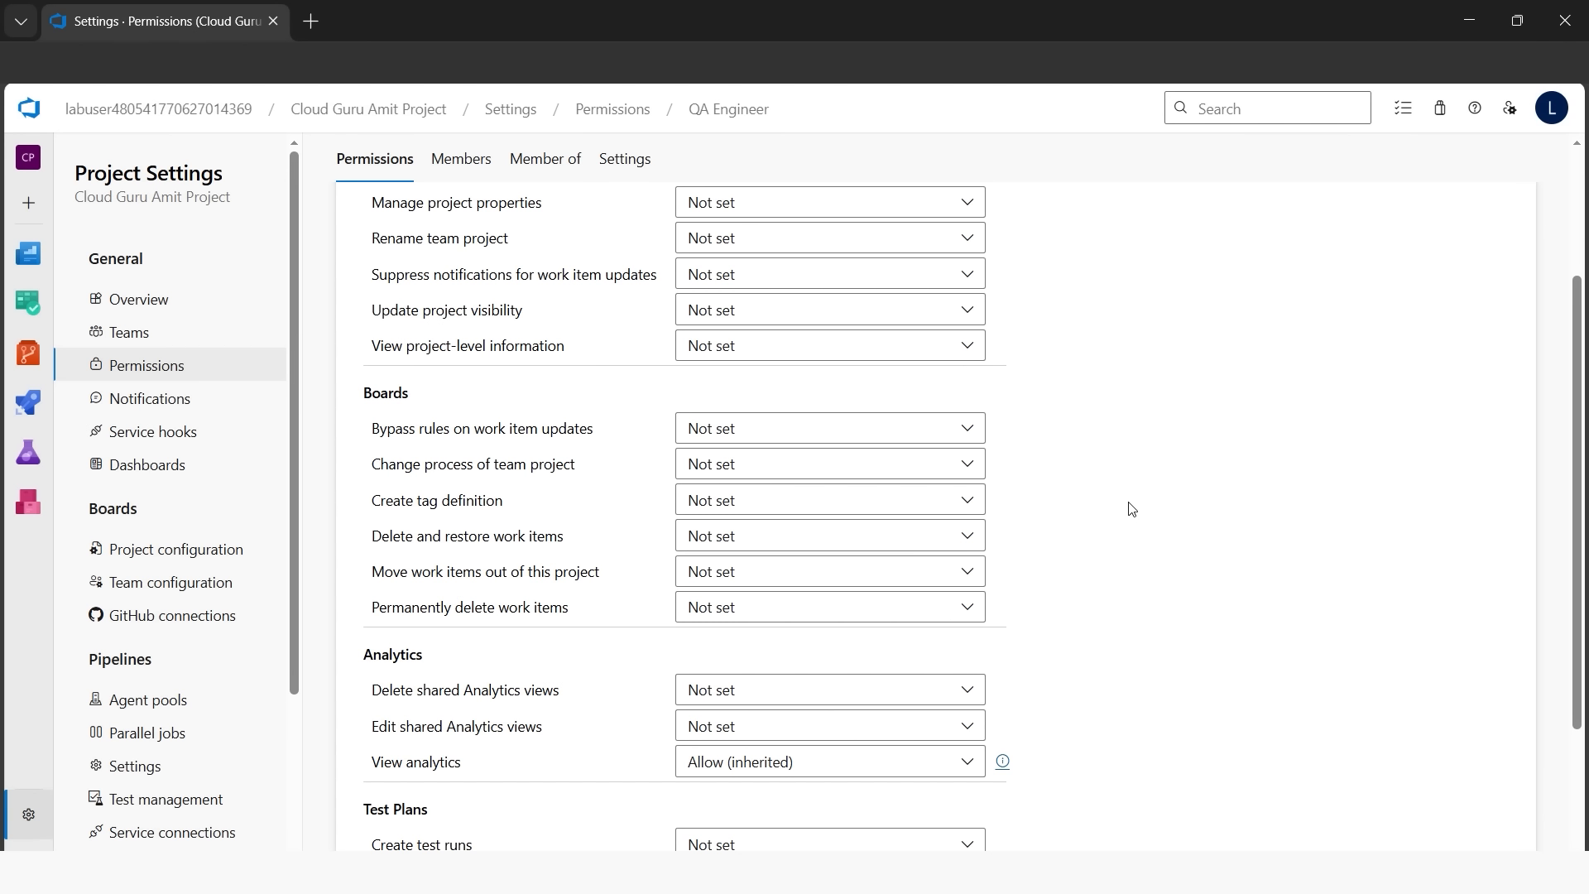
Step: Start a new Task work item in Boards with the title "Dummy delete task"
mouse_move(29, 356)
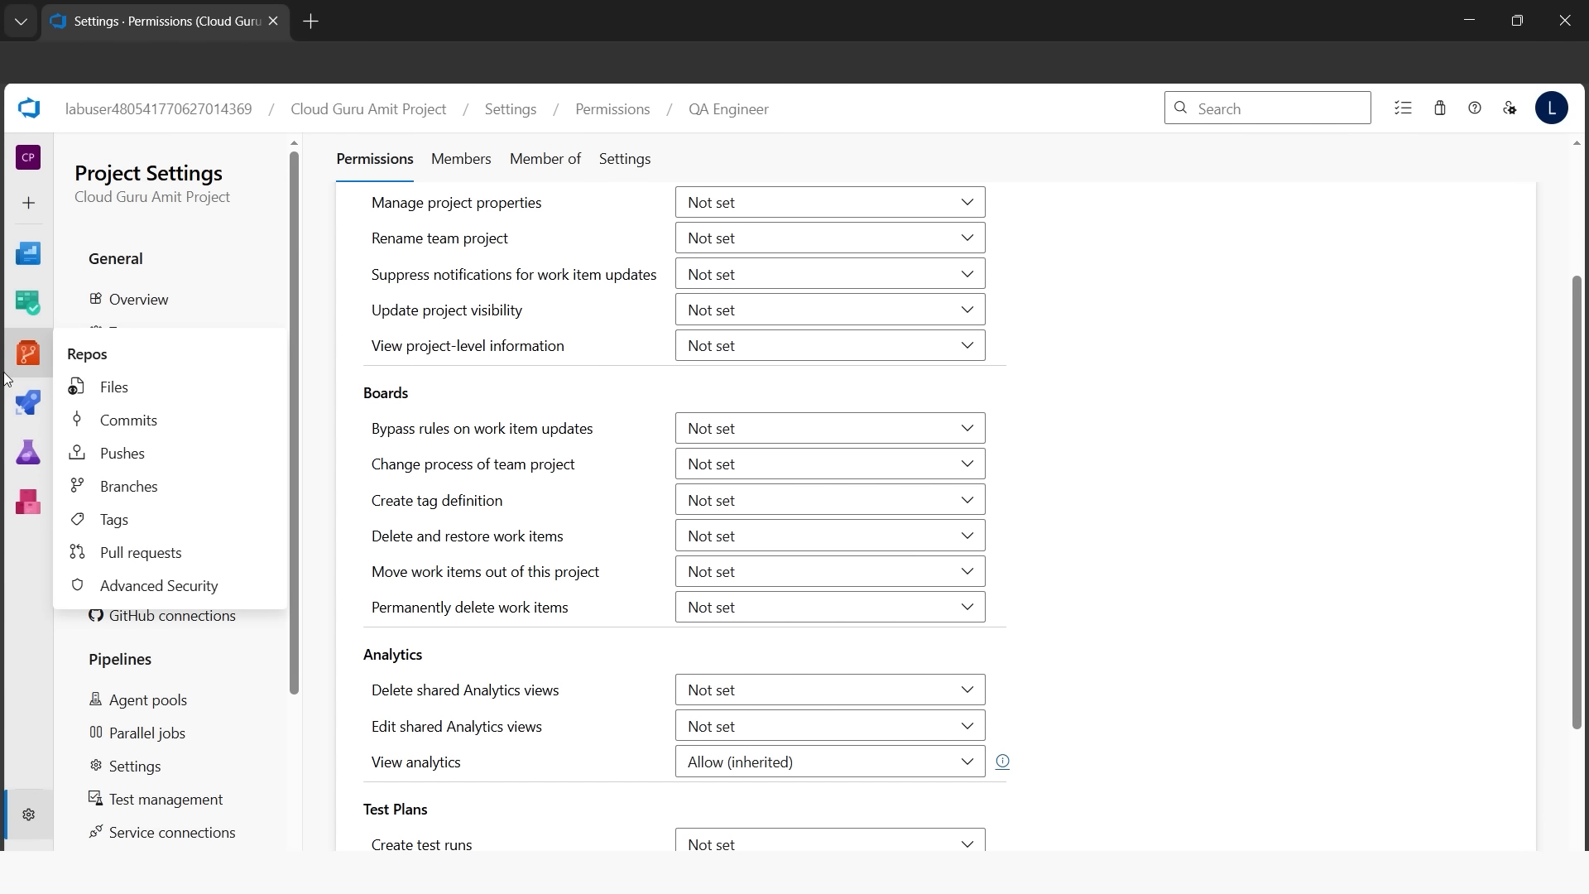
mouse_move(15, 327)
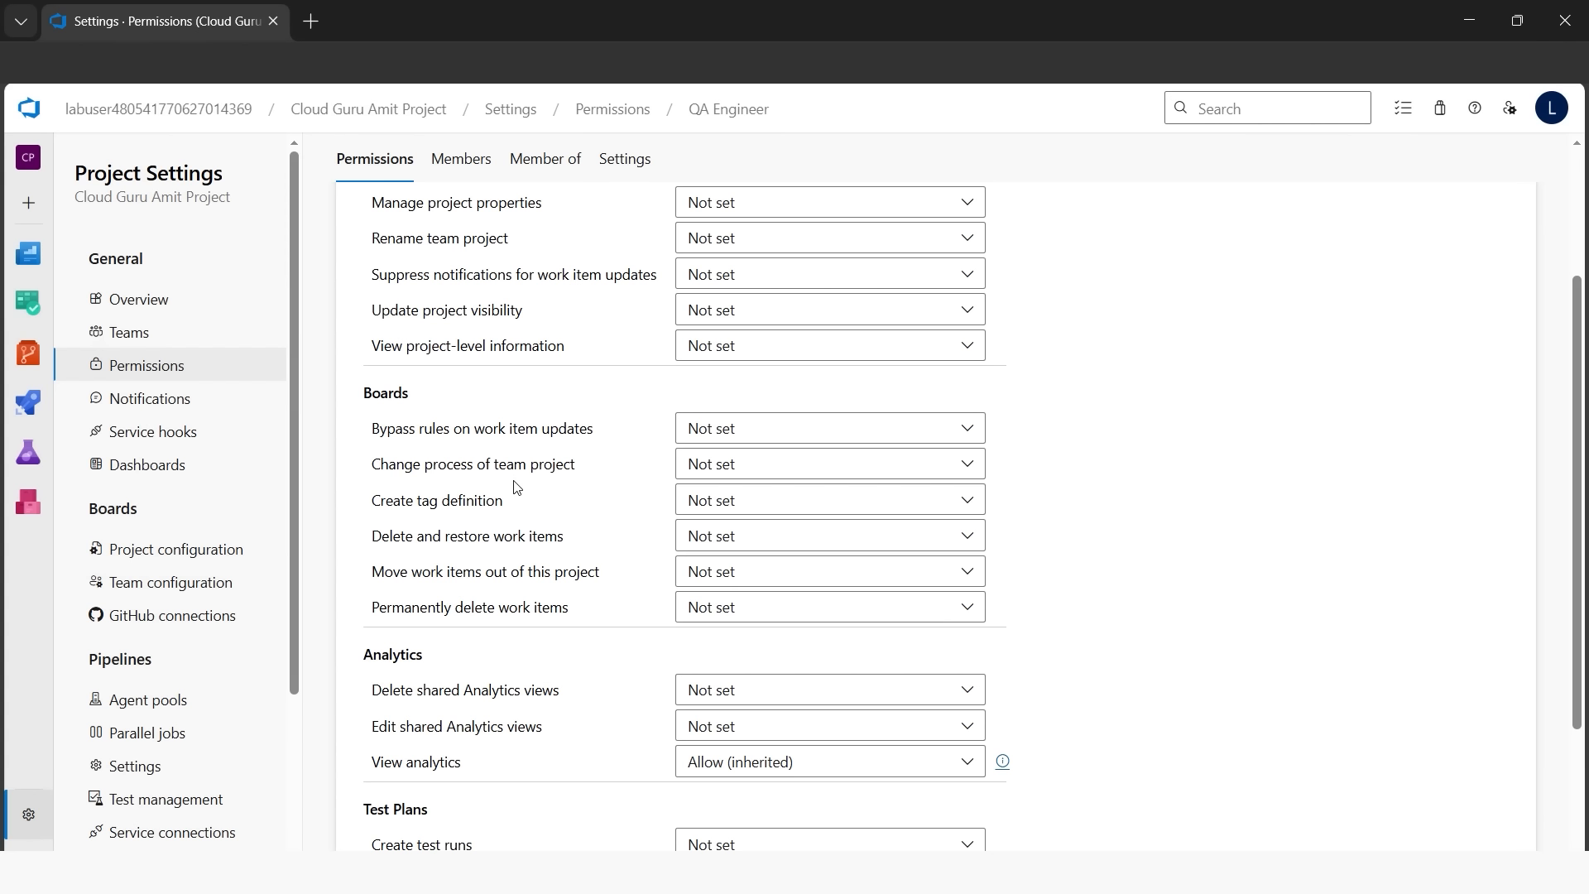
mouse_move(28, 299)
click(115, 341)
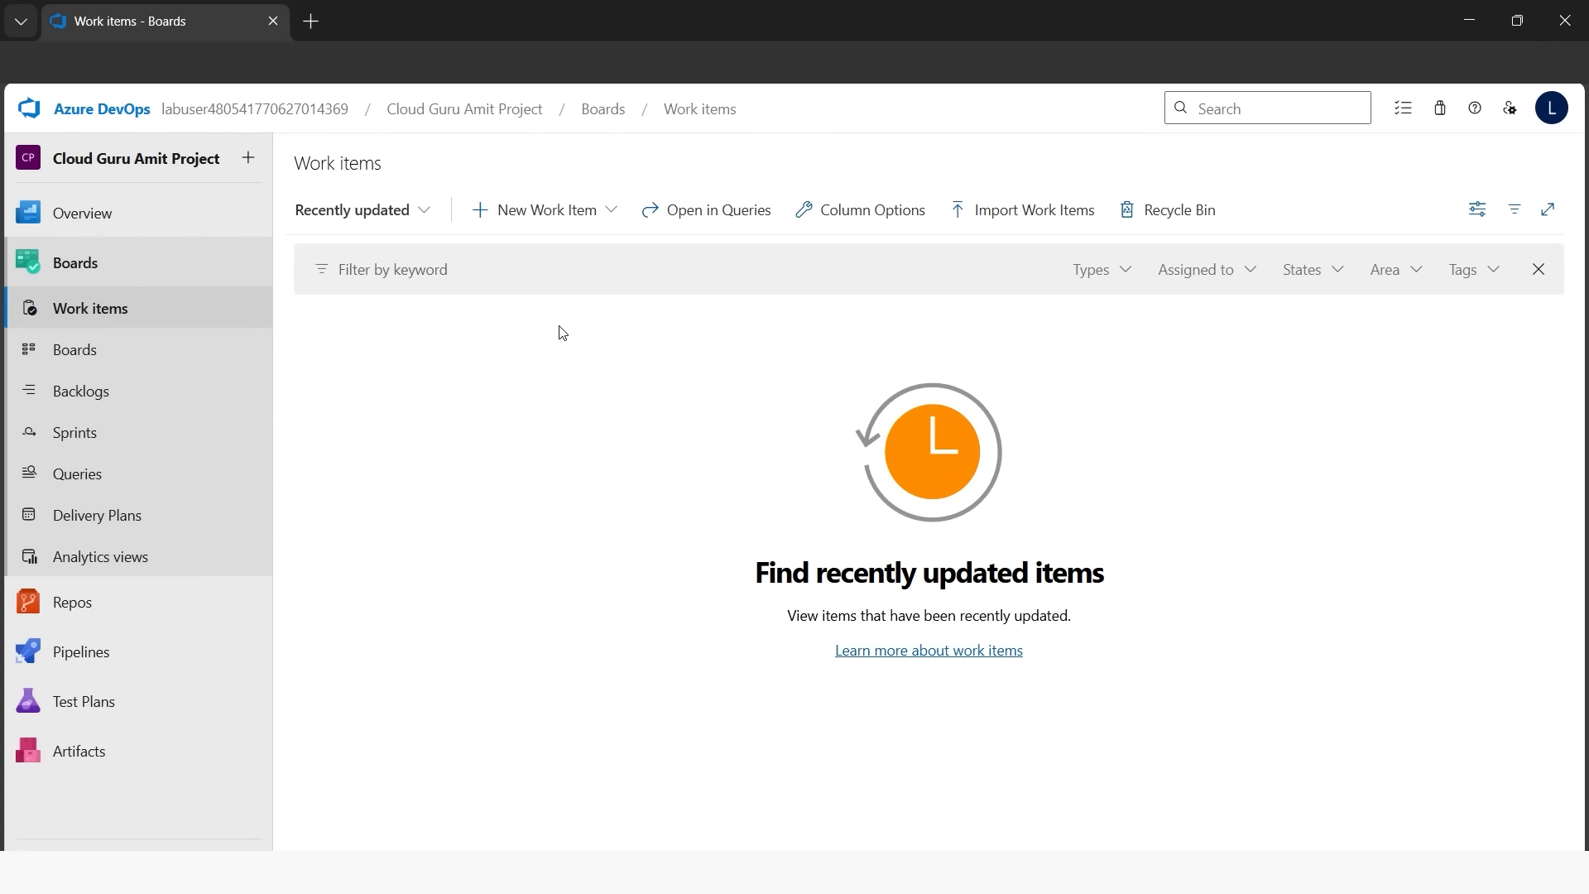
click(532, 226)
click(532, 321)
text(Duumm)
key(BackSpace)
key(BackSpace)
text(mmy delete )
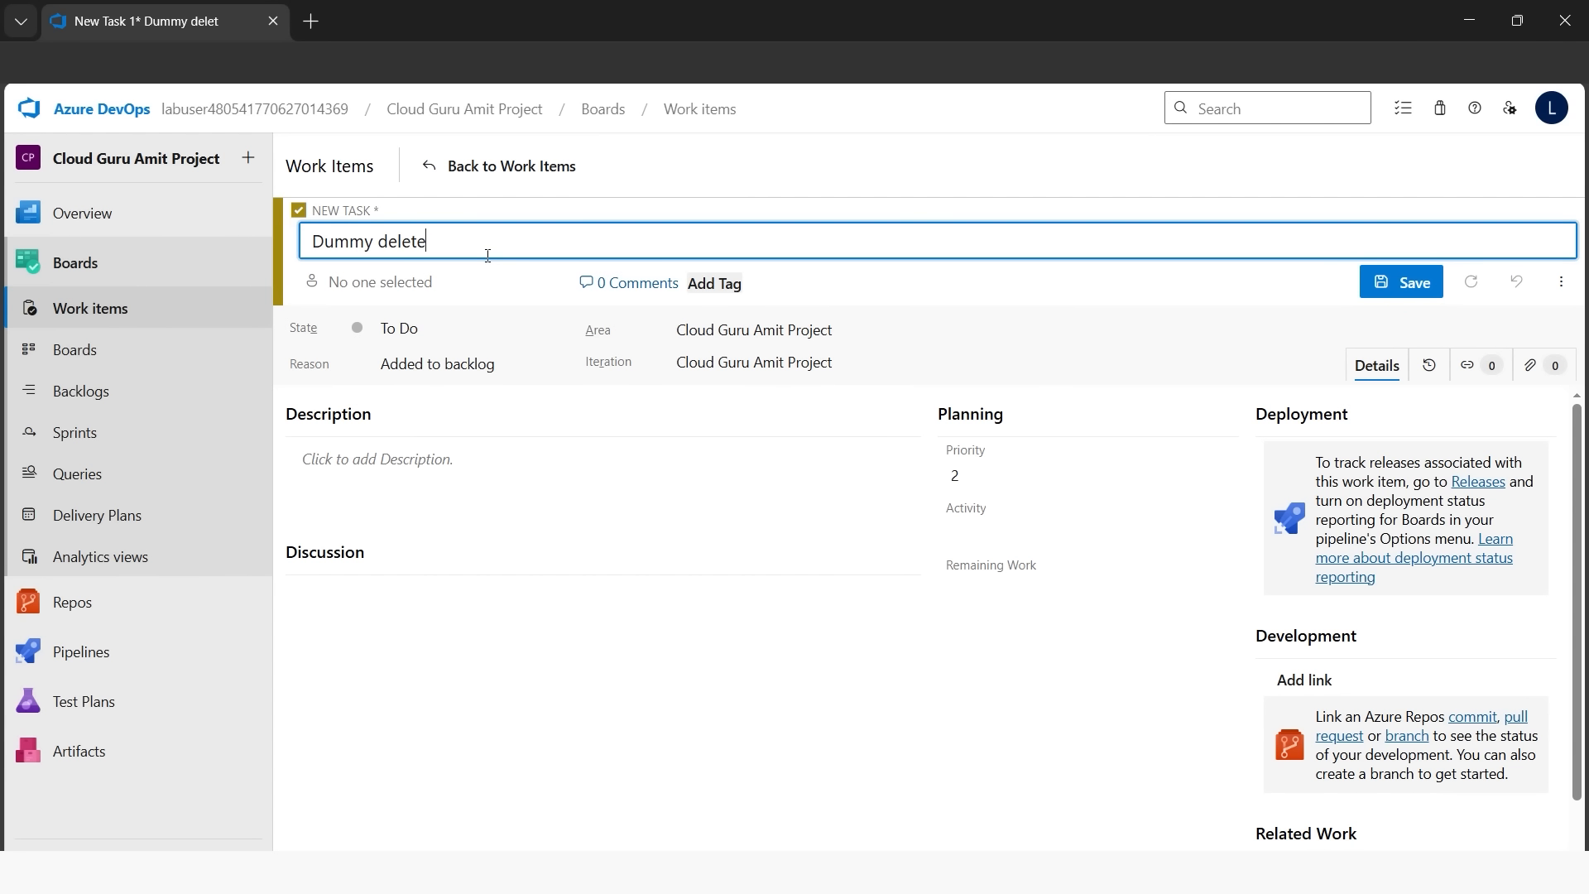
text(task)
Step: Describe the task as "I can delete now because I don't have restrictions now.", assign it to the lab user and save it
click(384, 460)
text(I can delete n)
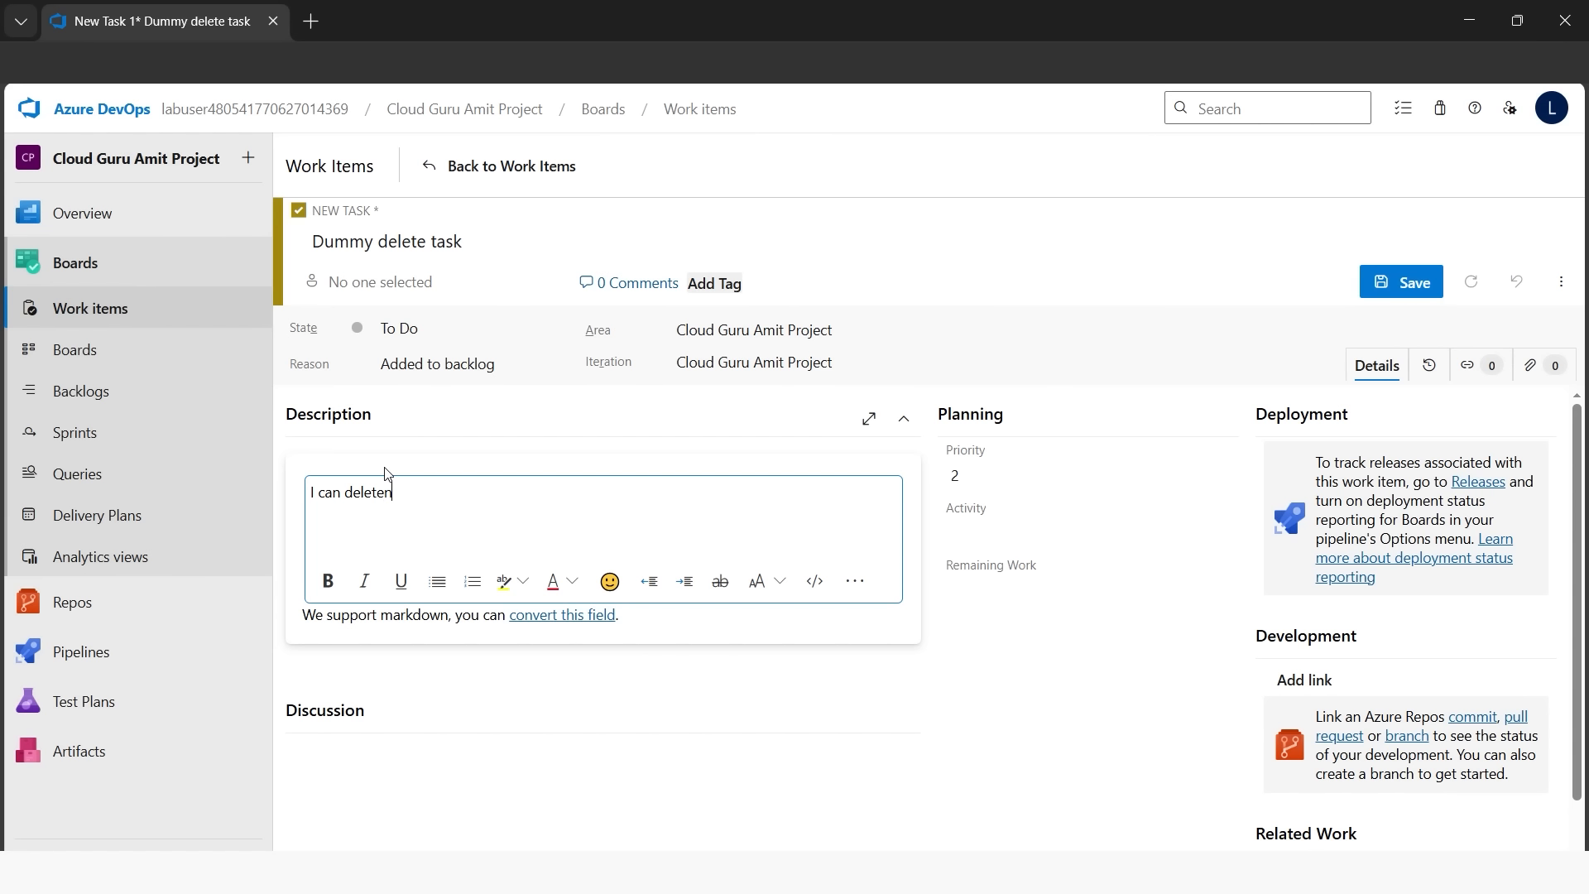
text(ow because I don't have restrictions now.)
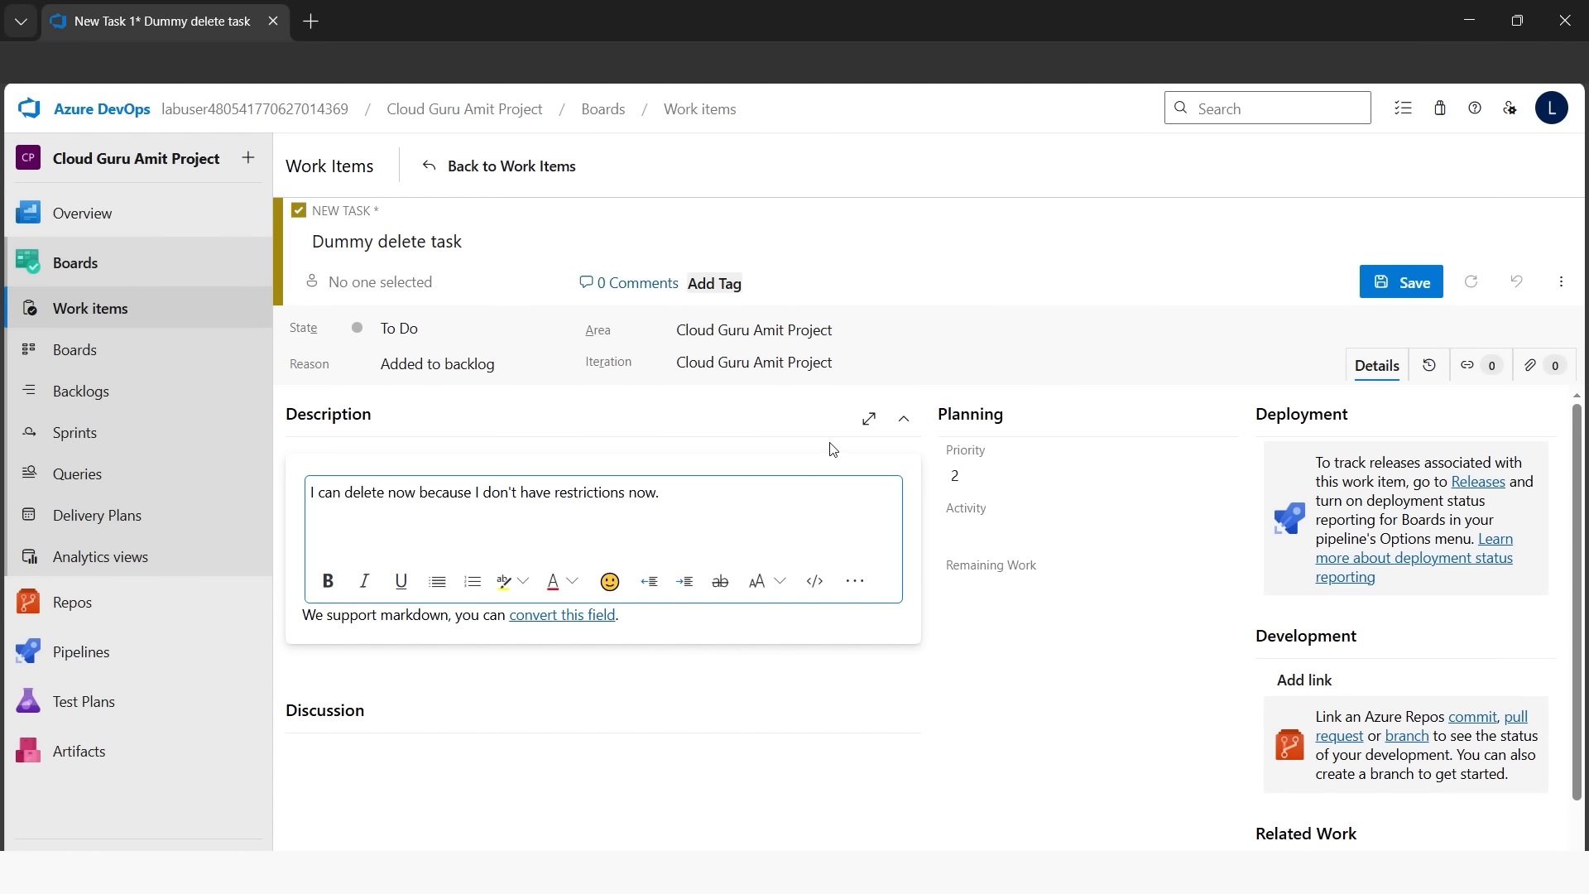
click(332, 283)
click(397, 344)
click(1391, 286)
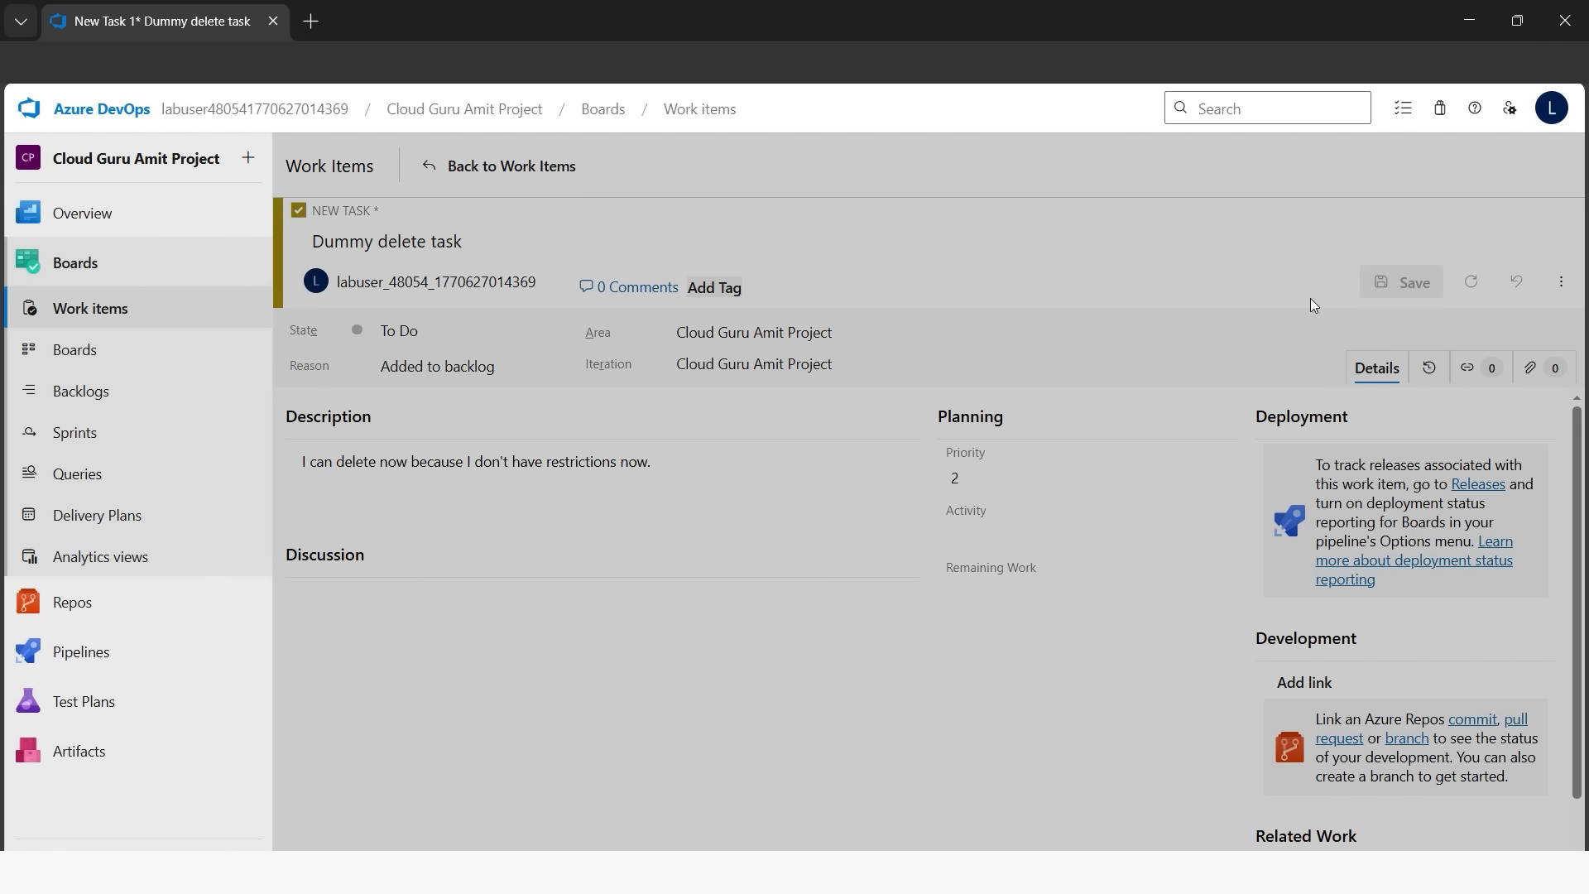
Step: Delete the "Dummy delete task" work item from the project's work items list
click(92, 350)
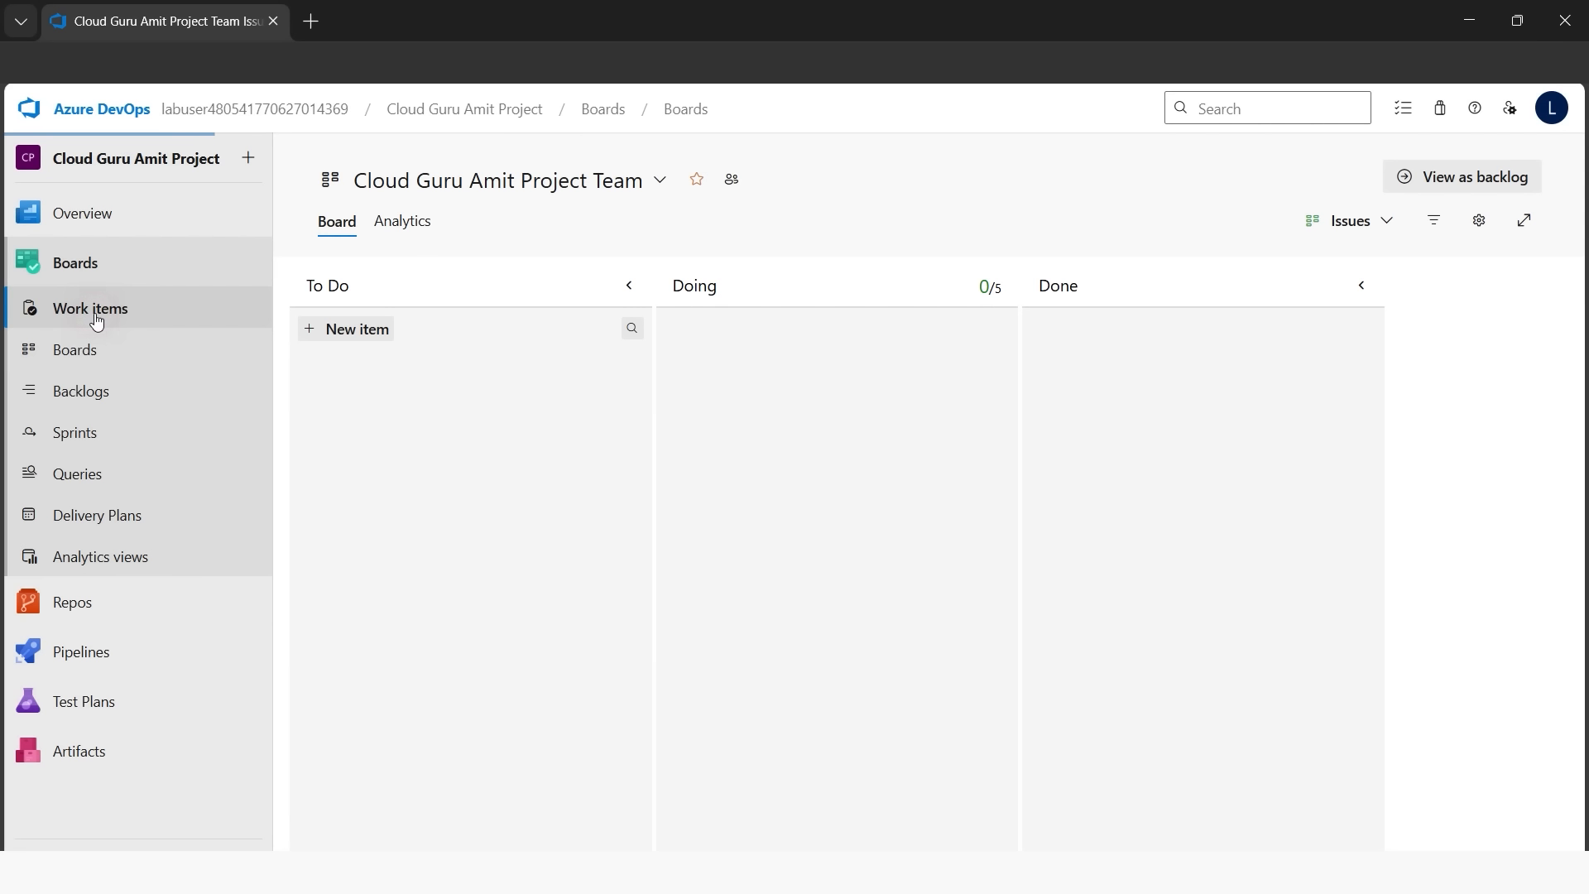
click(95, 313)
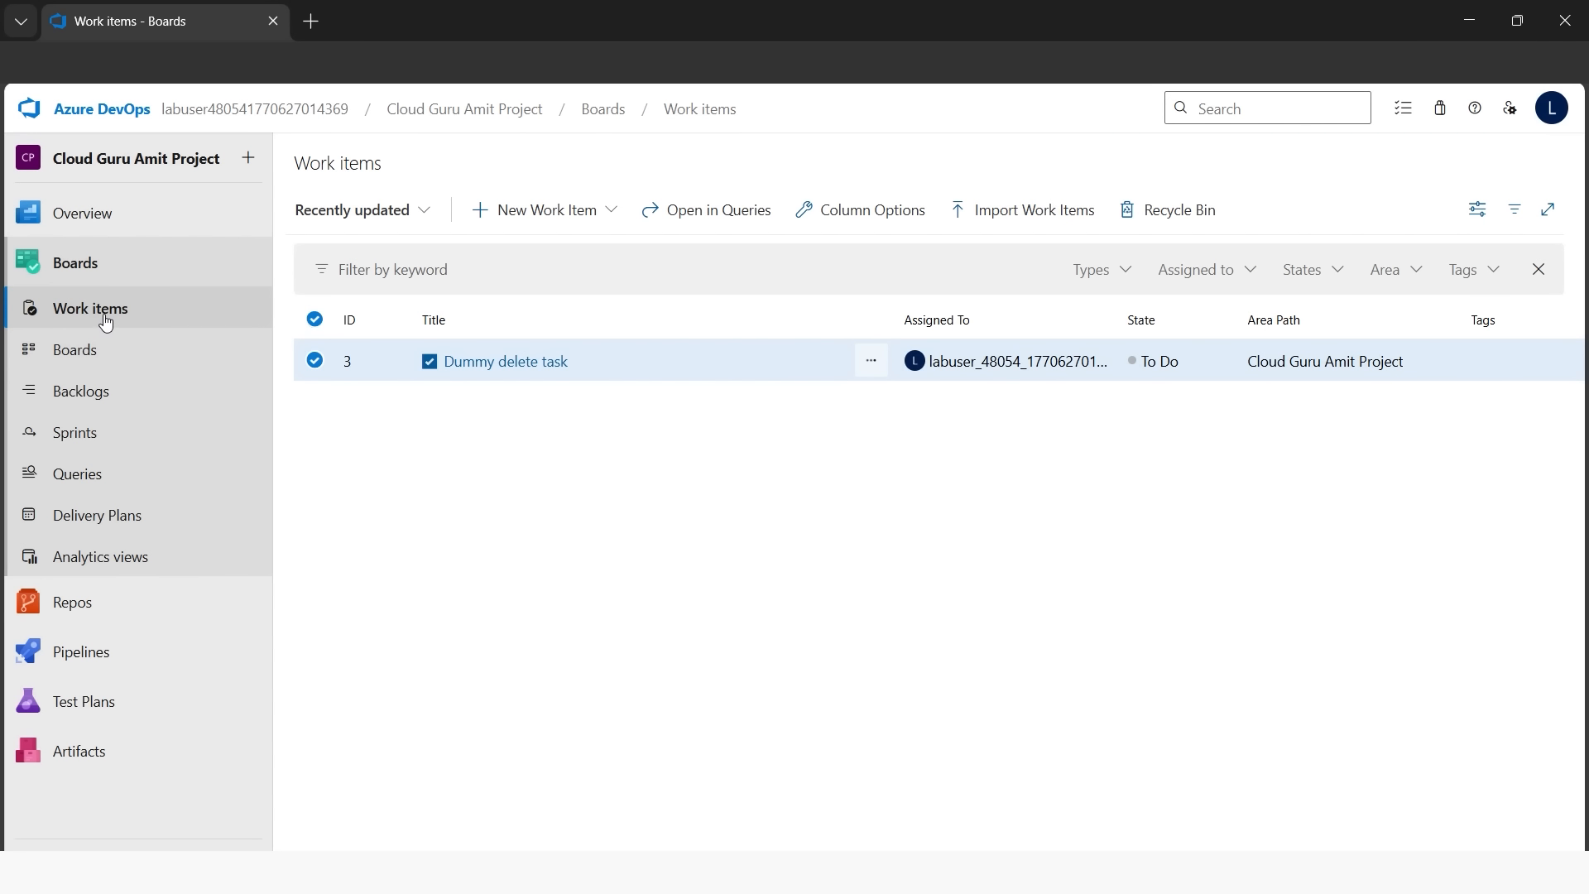
click(871, 363)
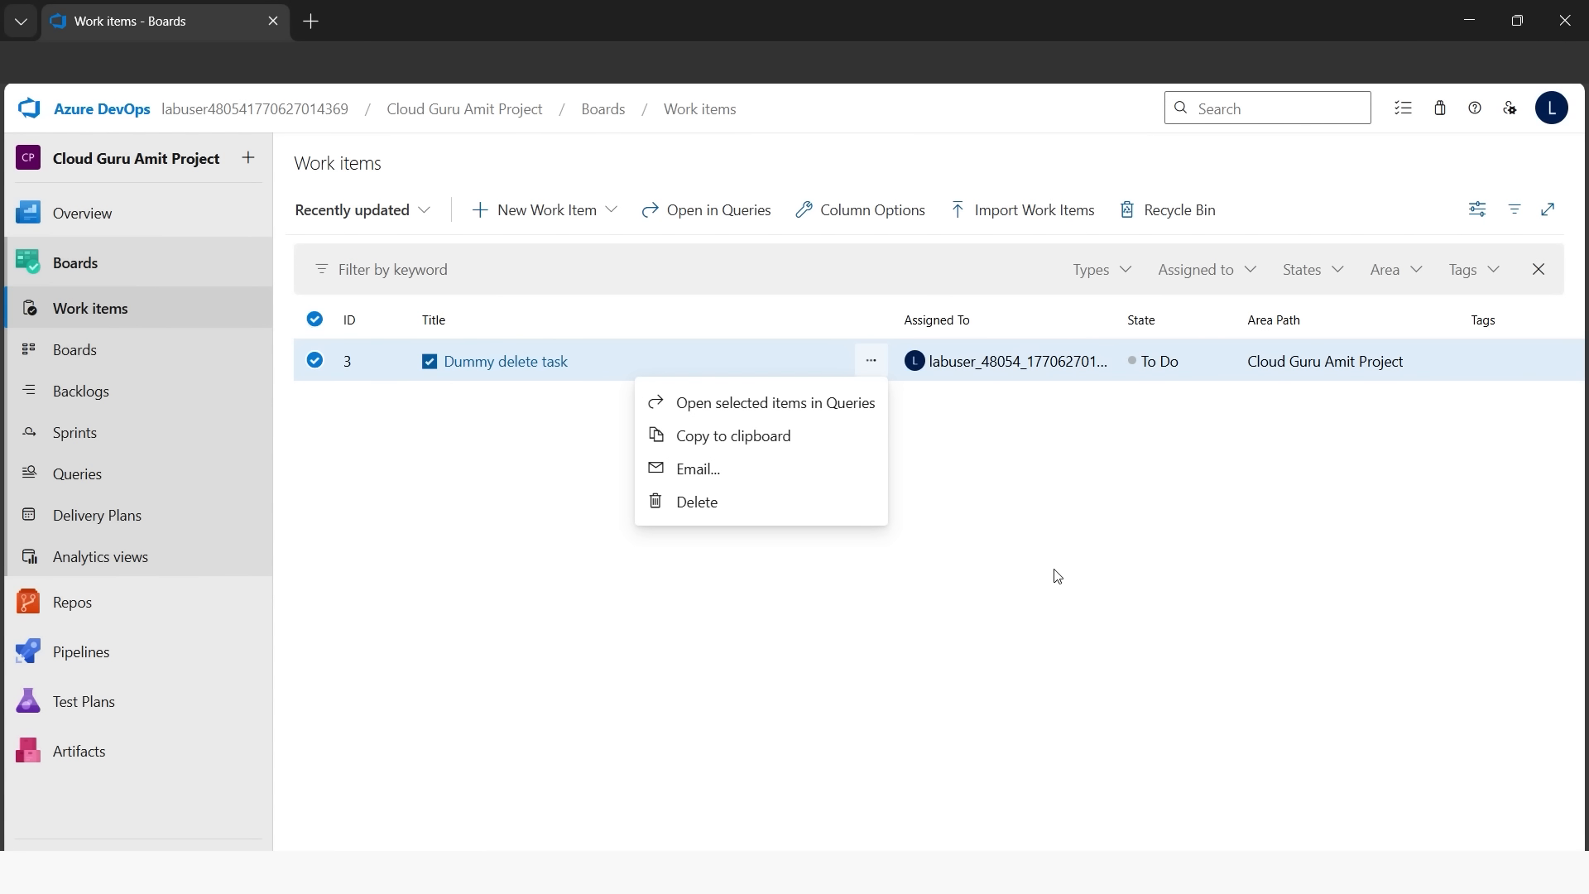
click(690, 519)
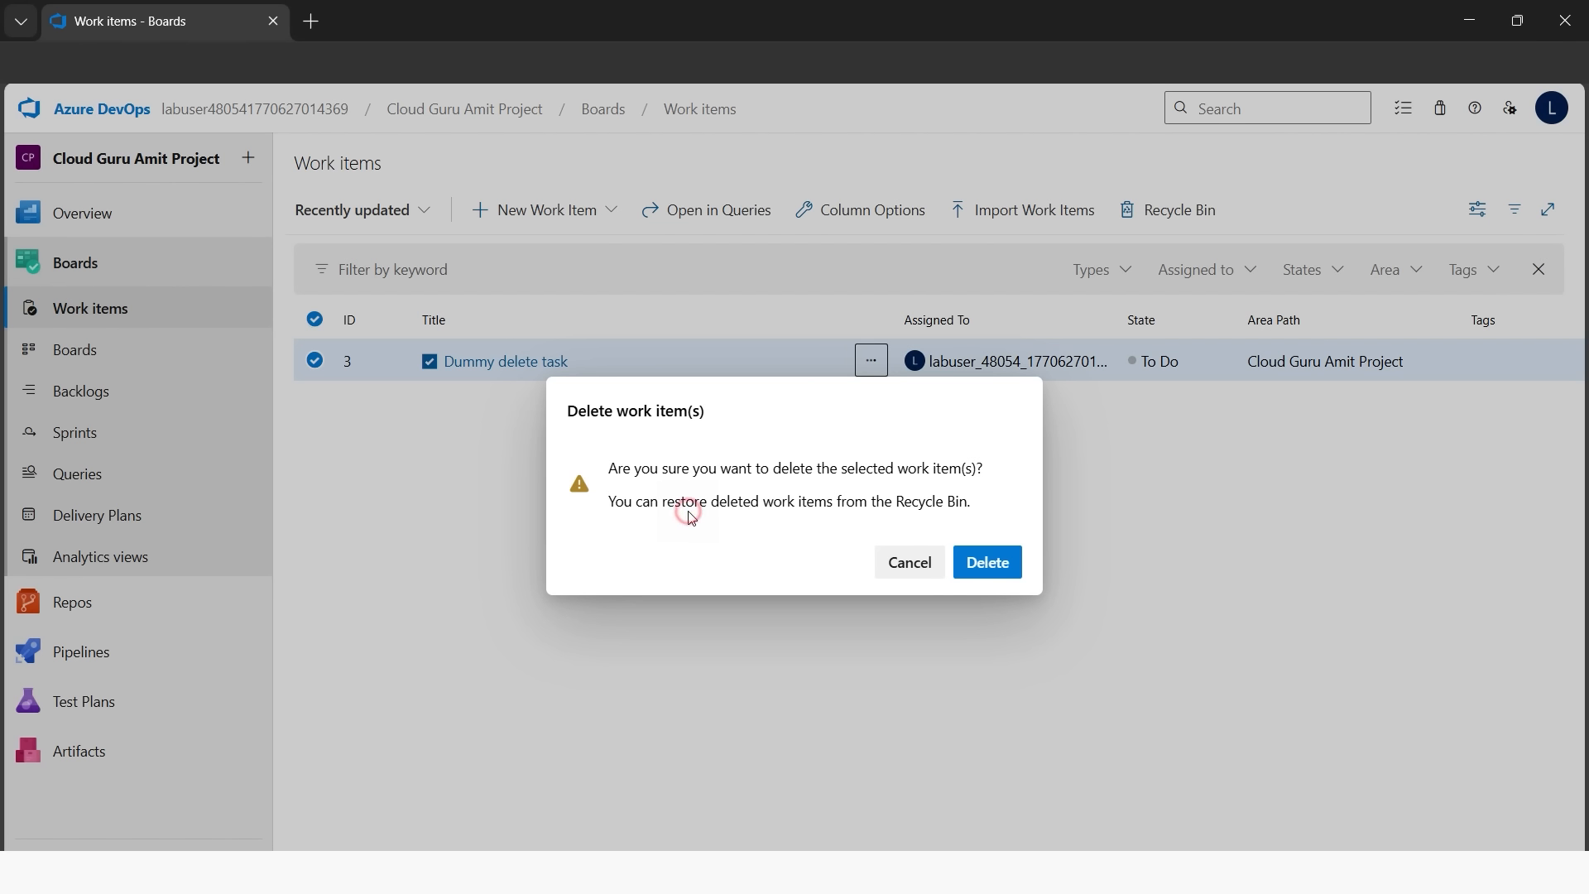
click(993, 566)
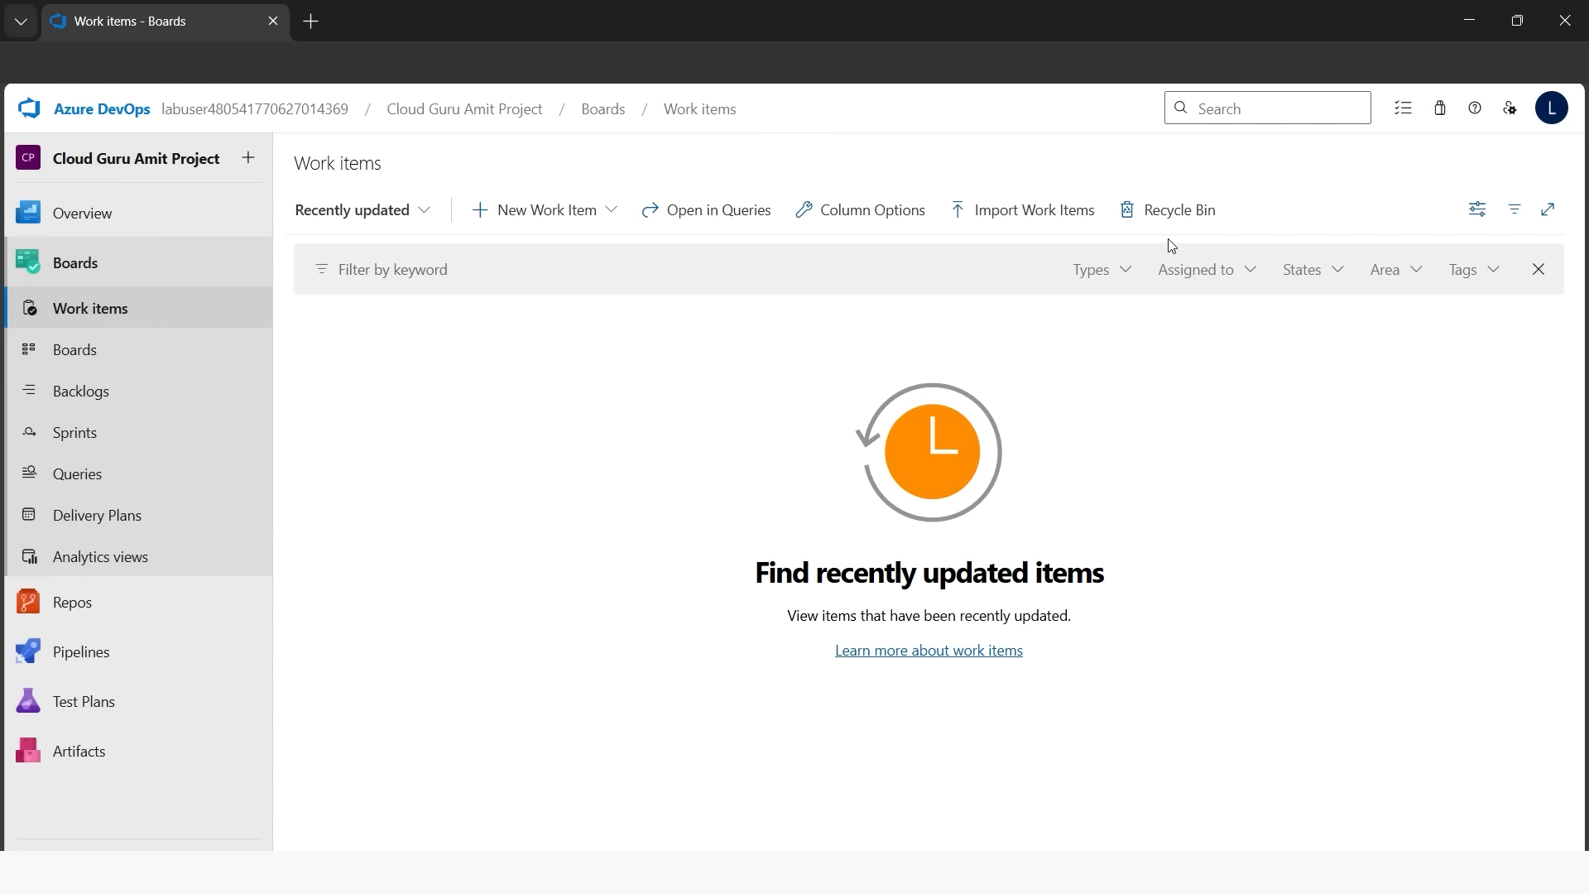
Step: Restore "Dummy delete task" from the Recycle Bin and check the work items list
click(1163, 213)
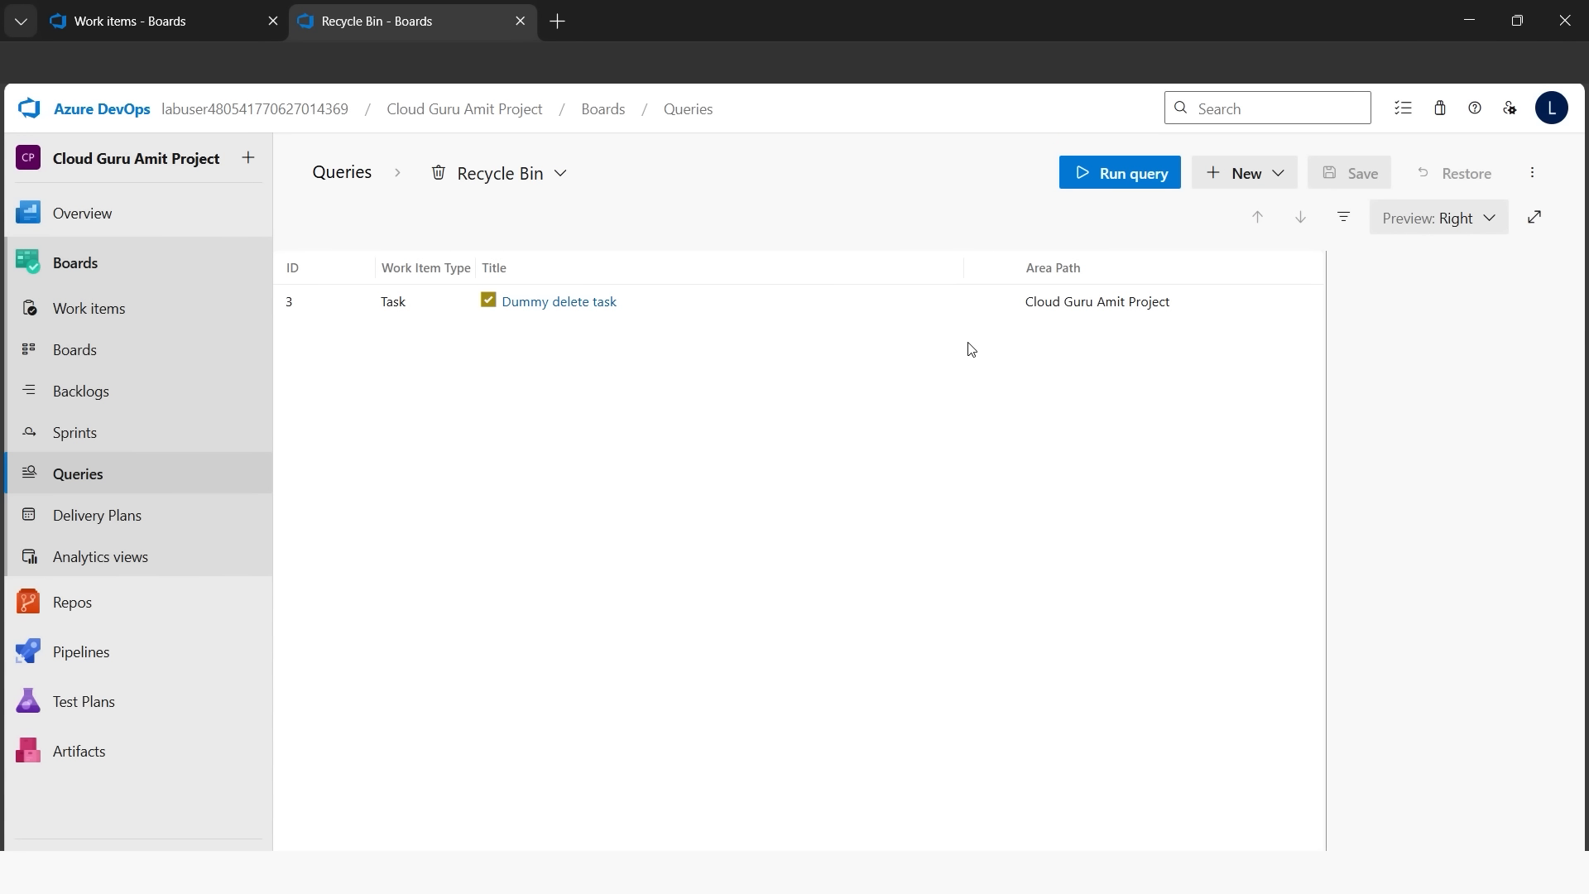
click(986, 301)
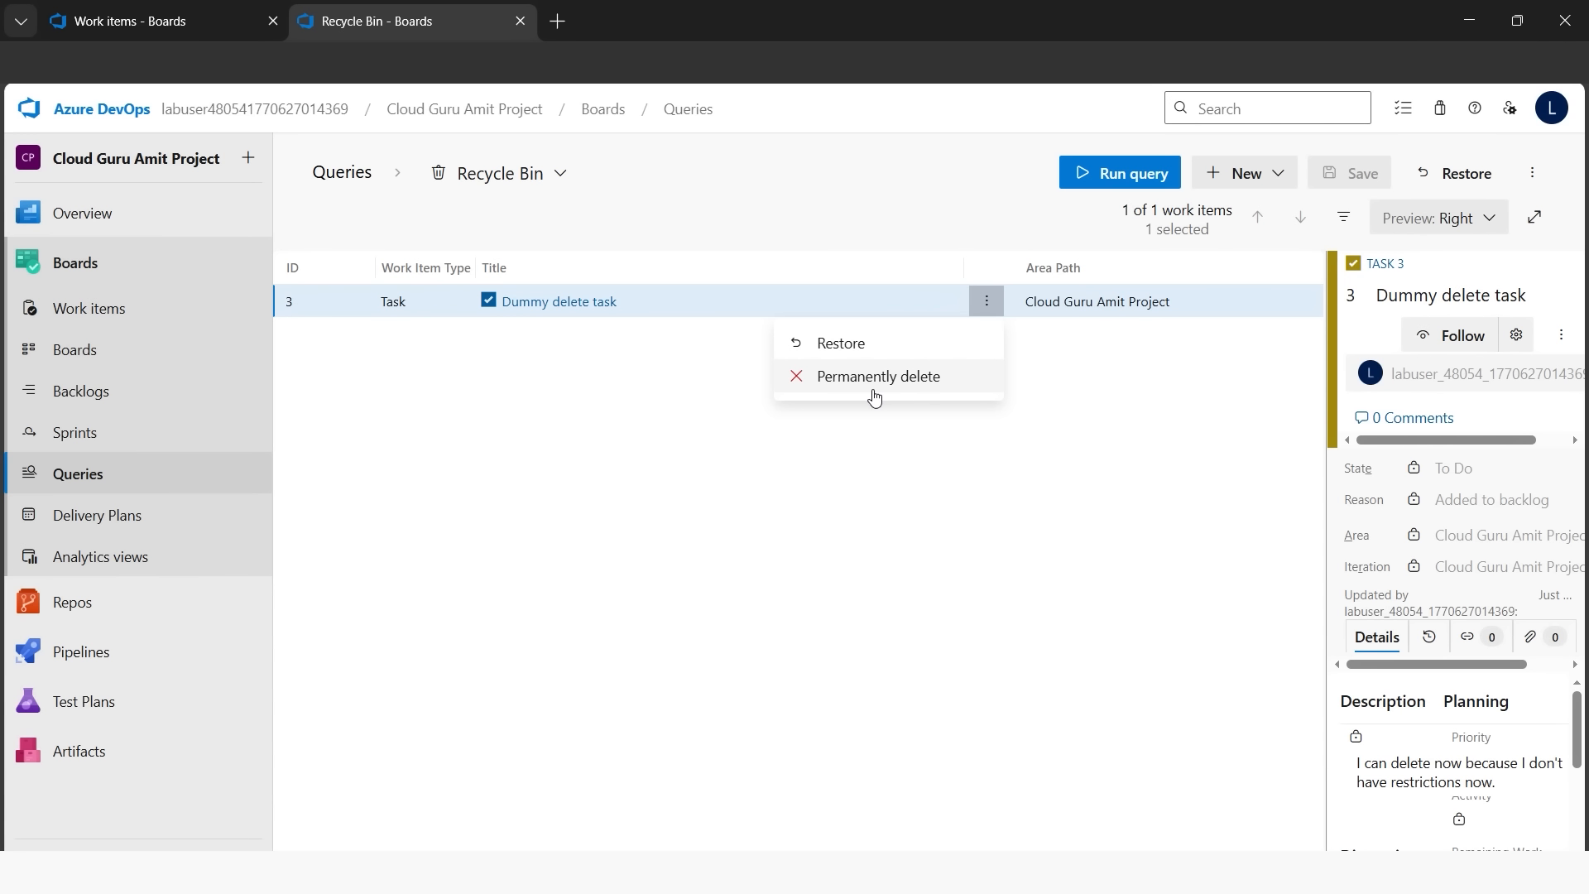
click(873, 346)
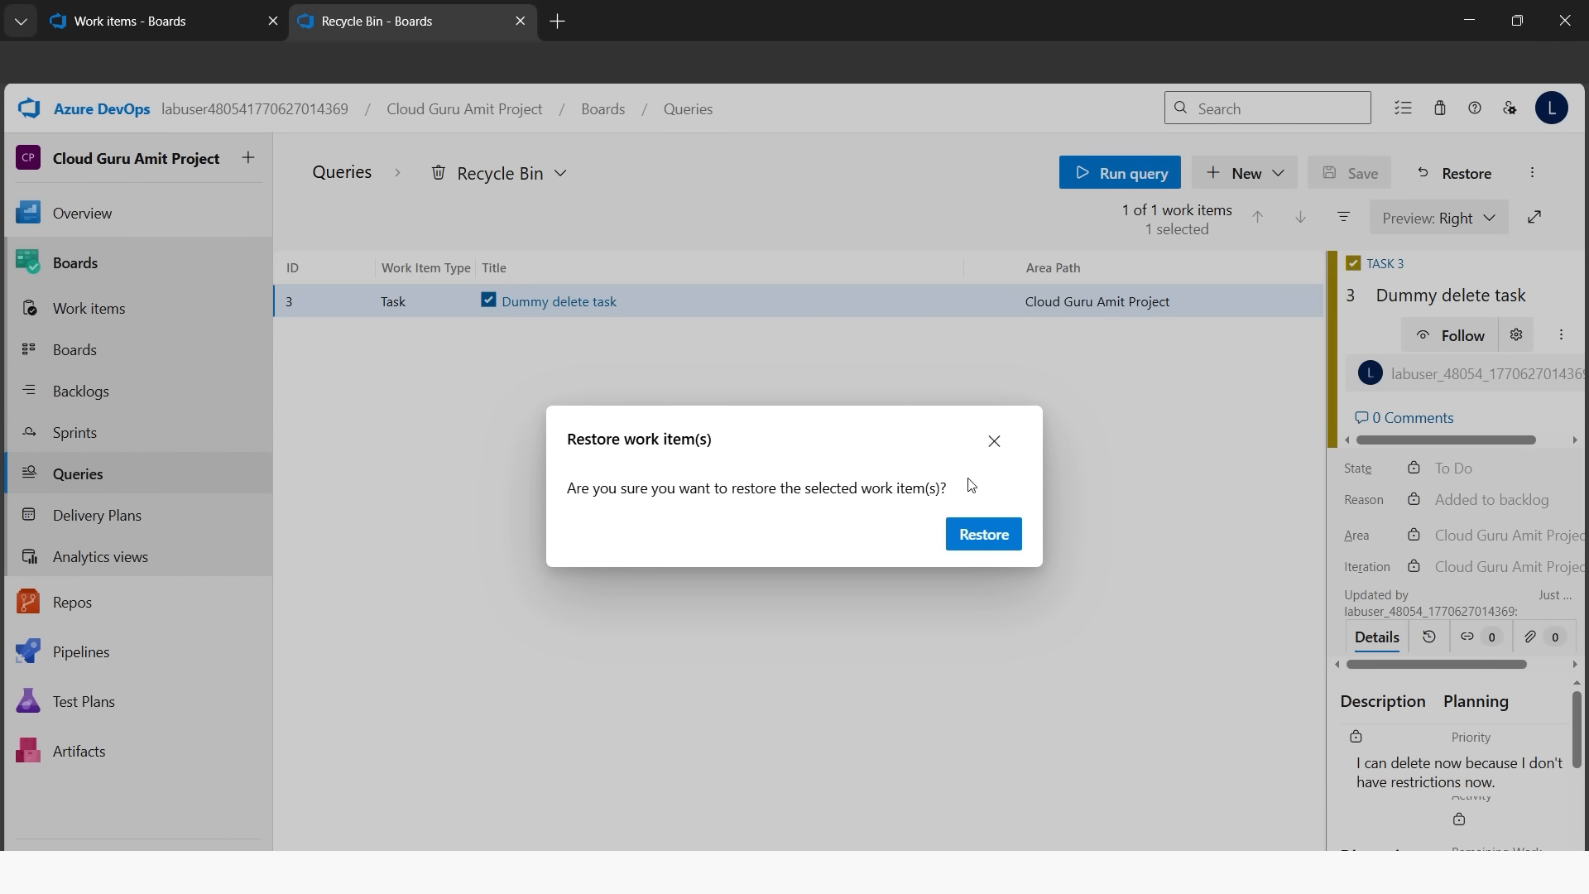
click(988, 536)
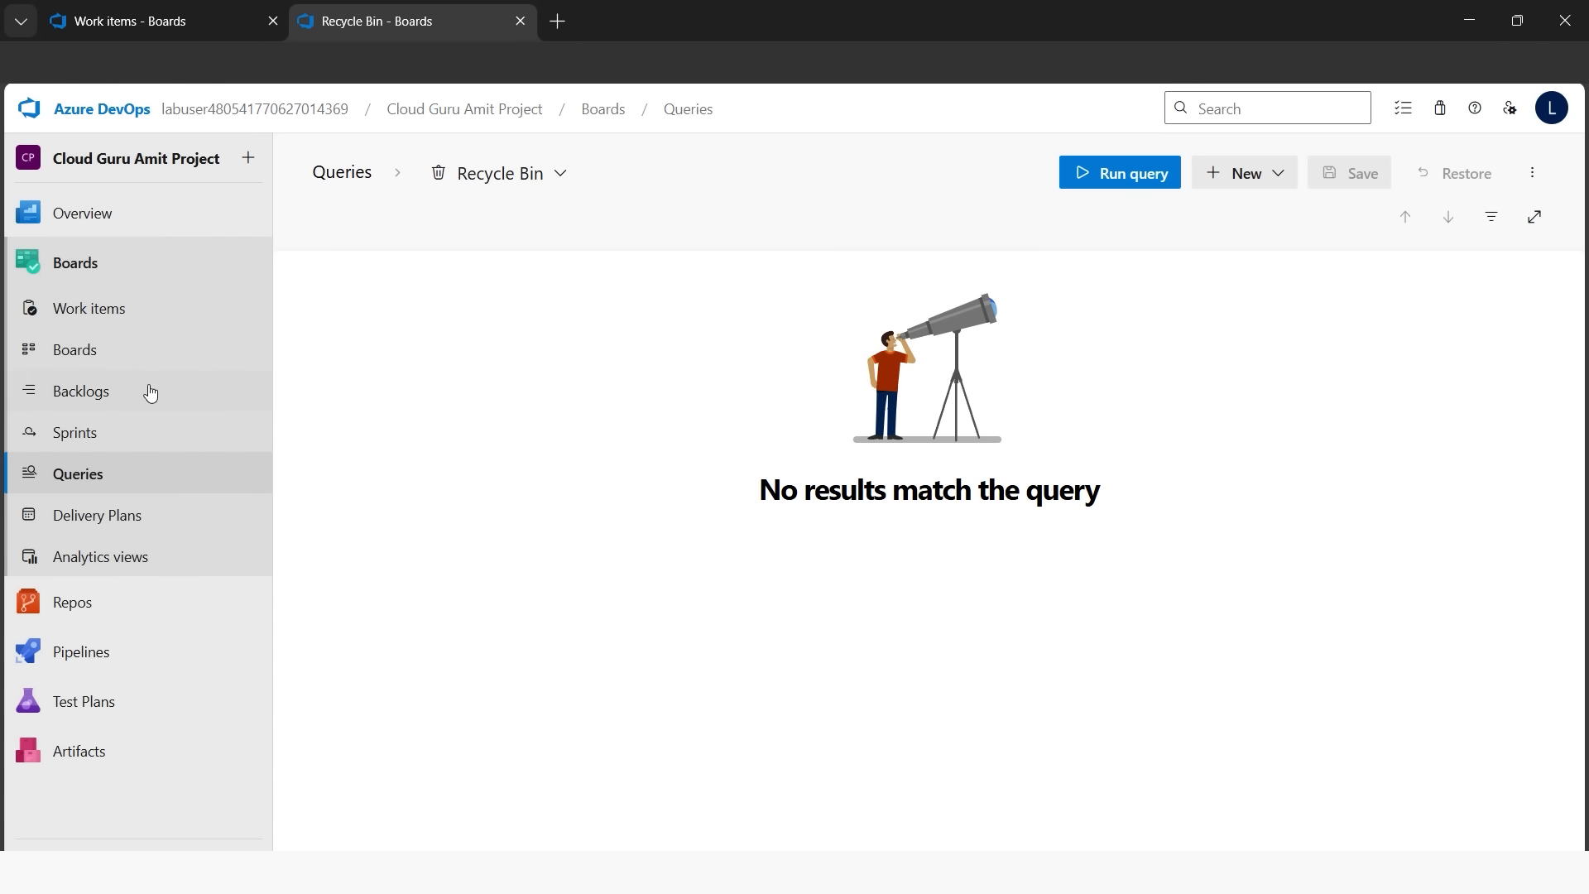
click(114, 326)
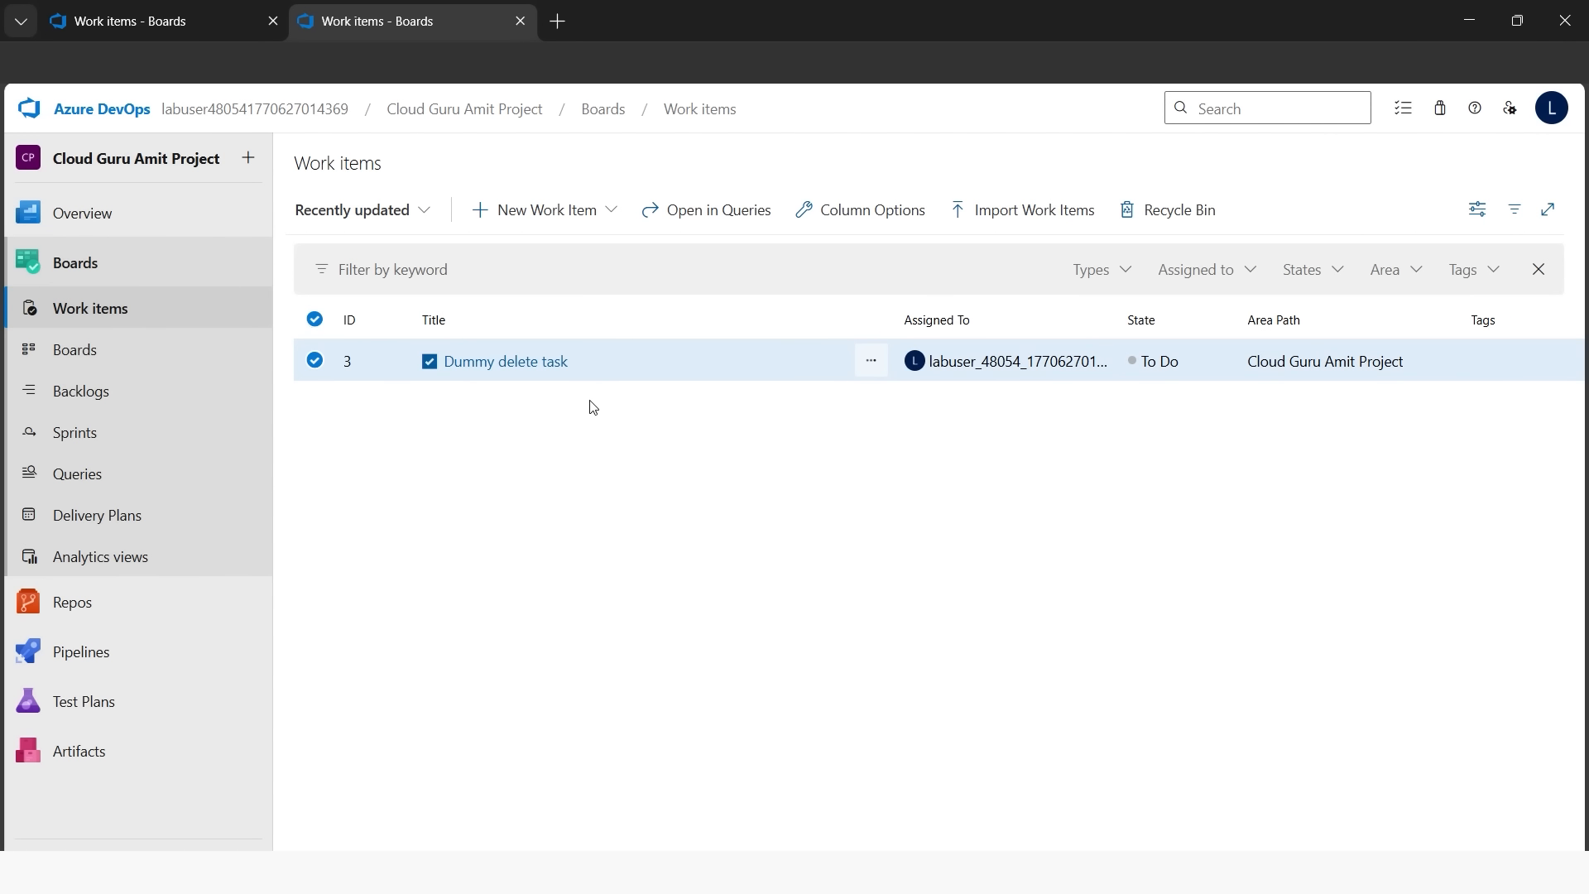
click(559, 435)
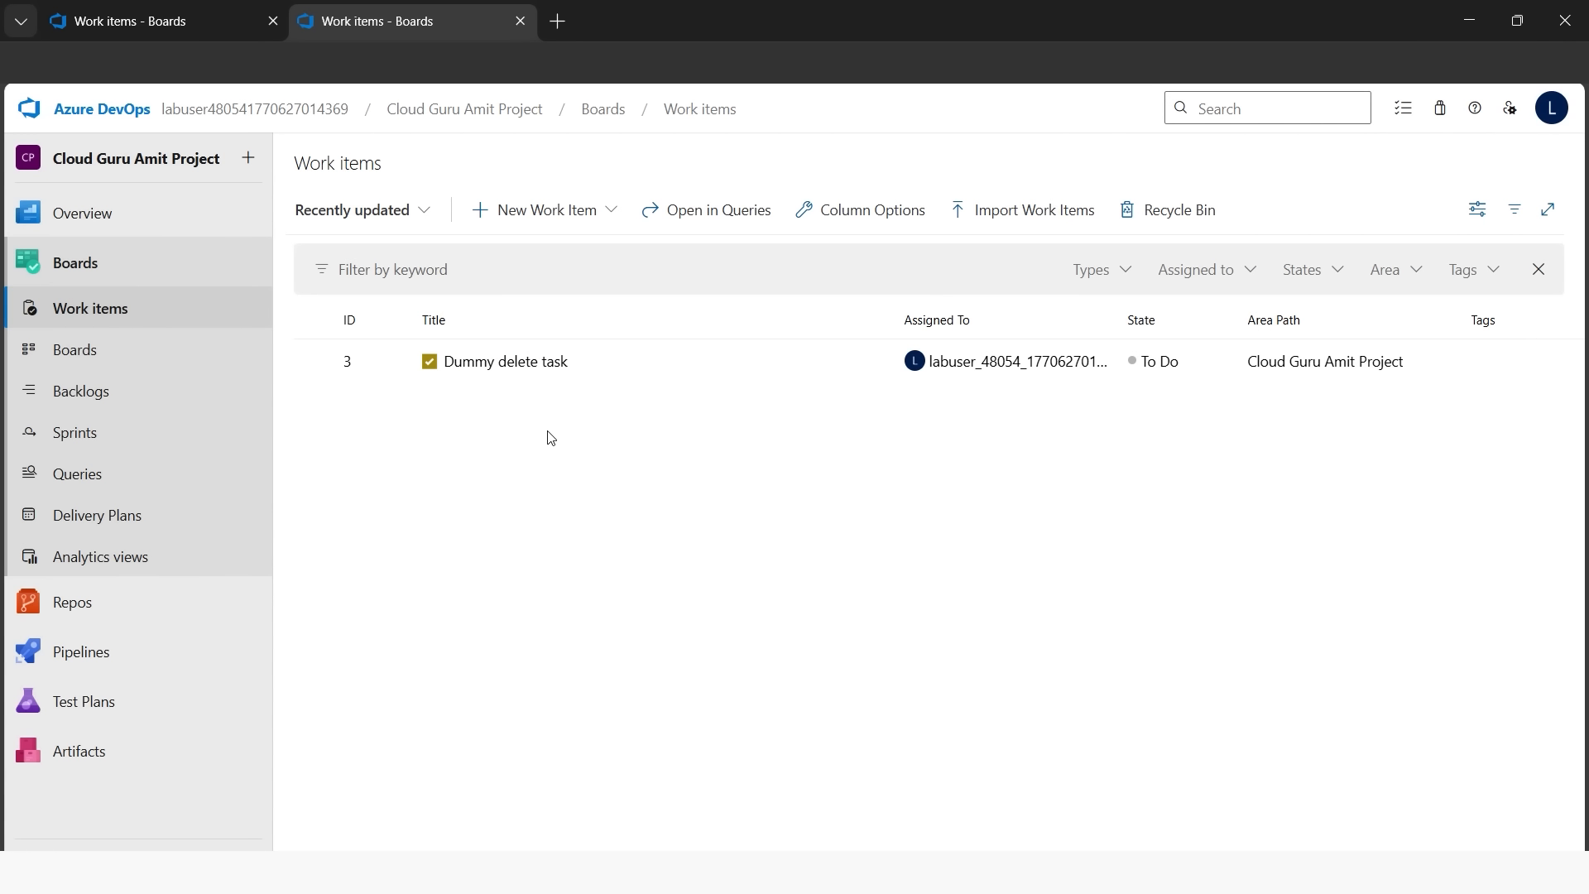
Step: In the project settings, set the QA Engineer group's "Delete and restore work items" and "Permanently delete work items" permissions to Deny
click(133, 861)
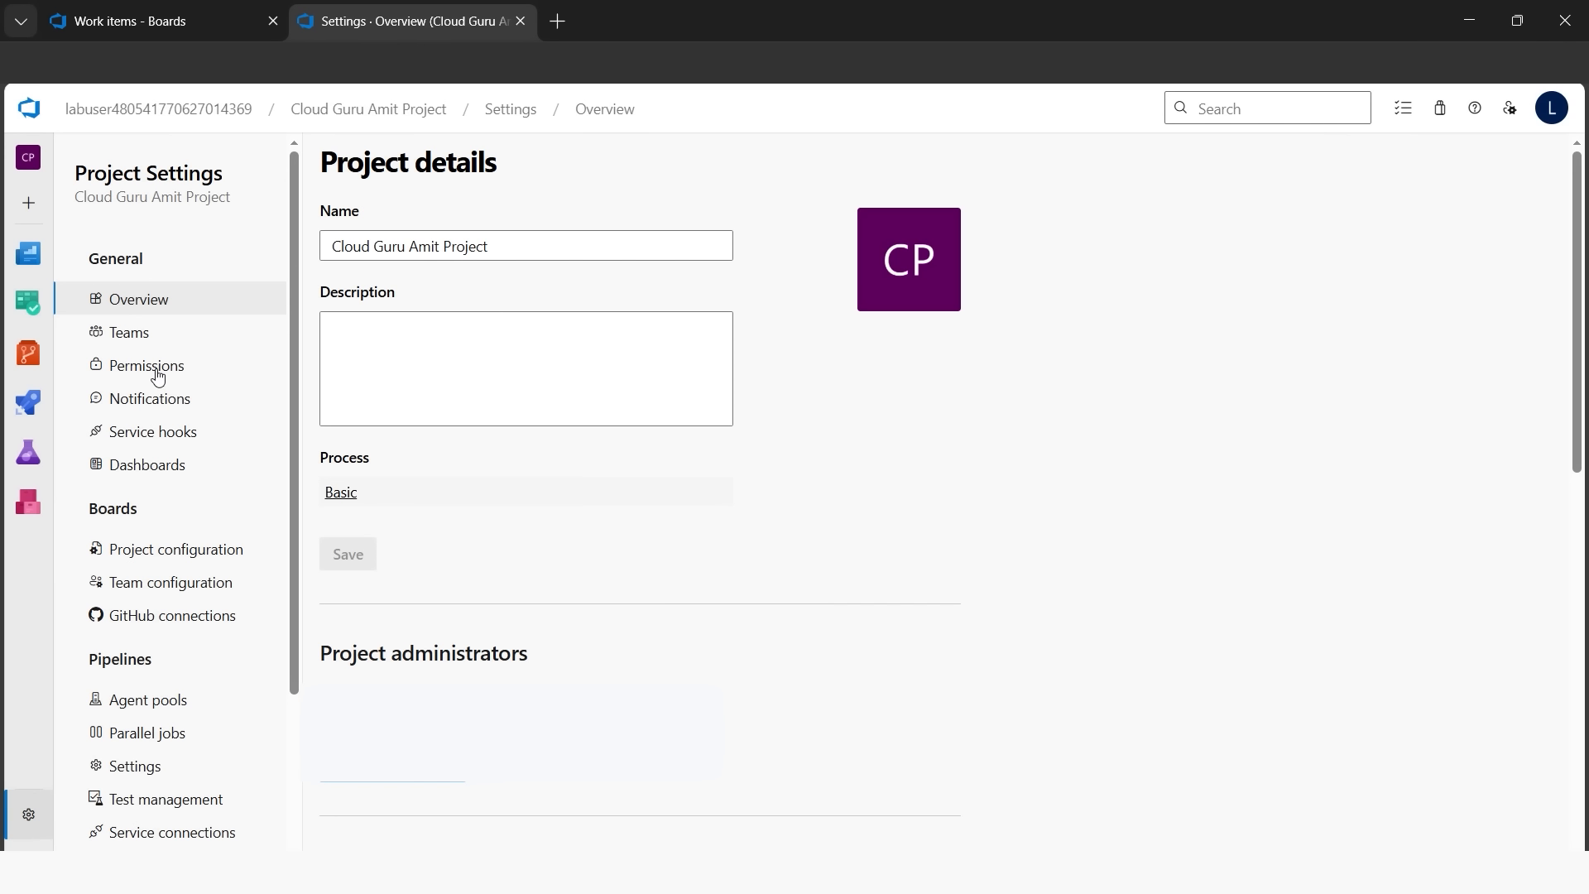
click(158, 376)
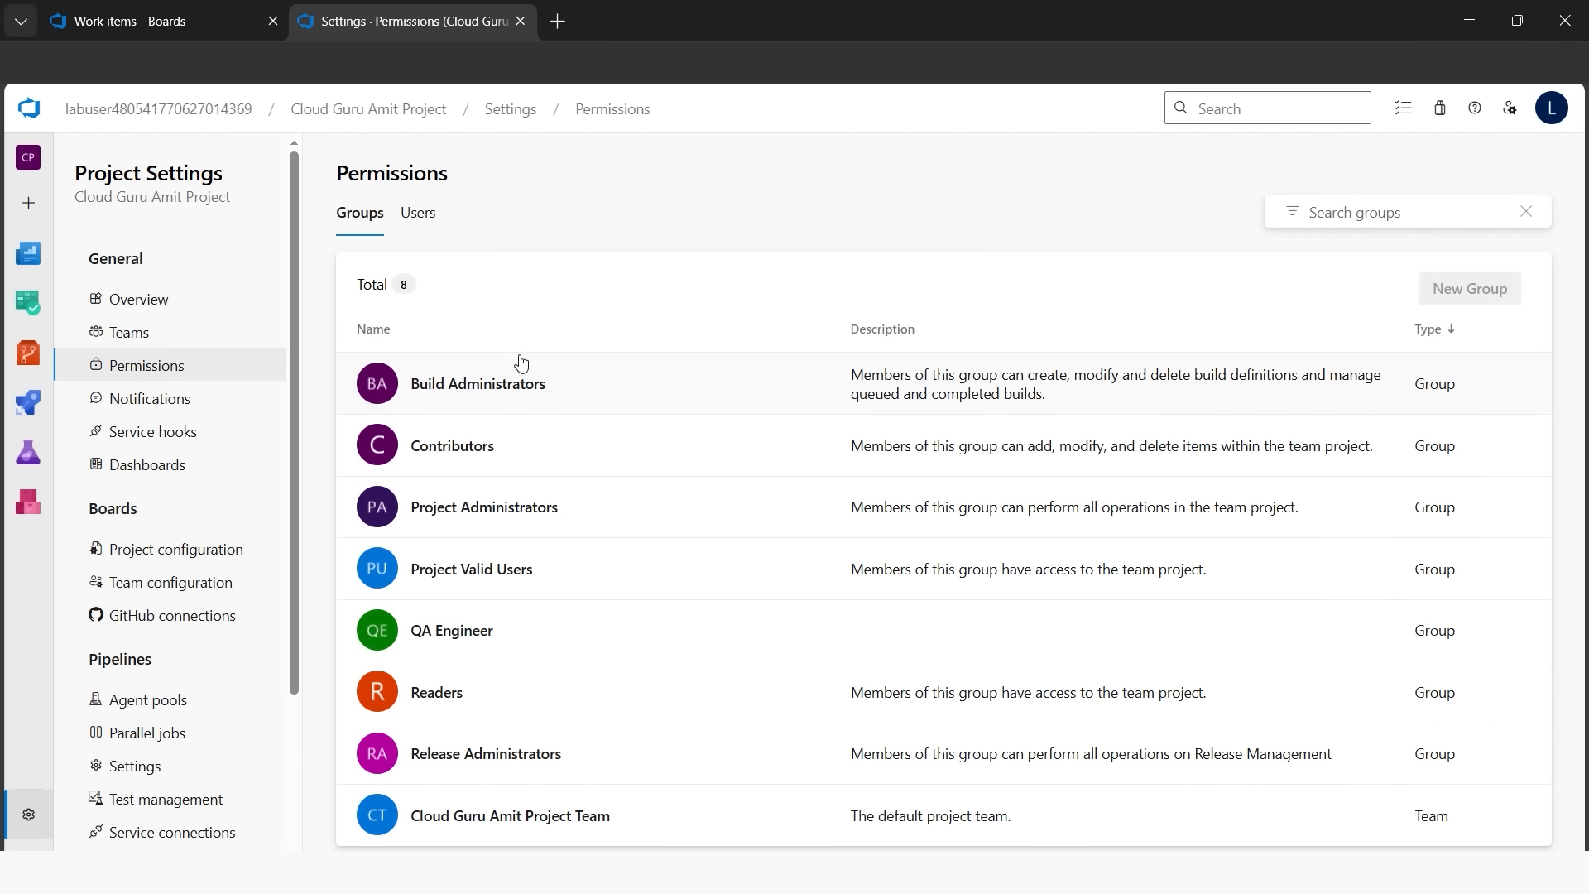
click(445, 639)
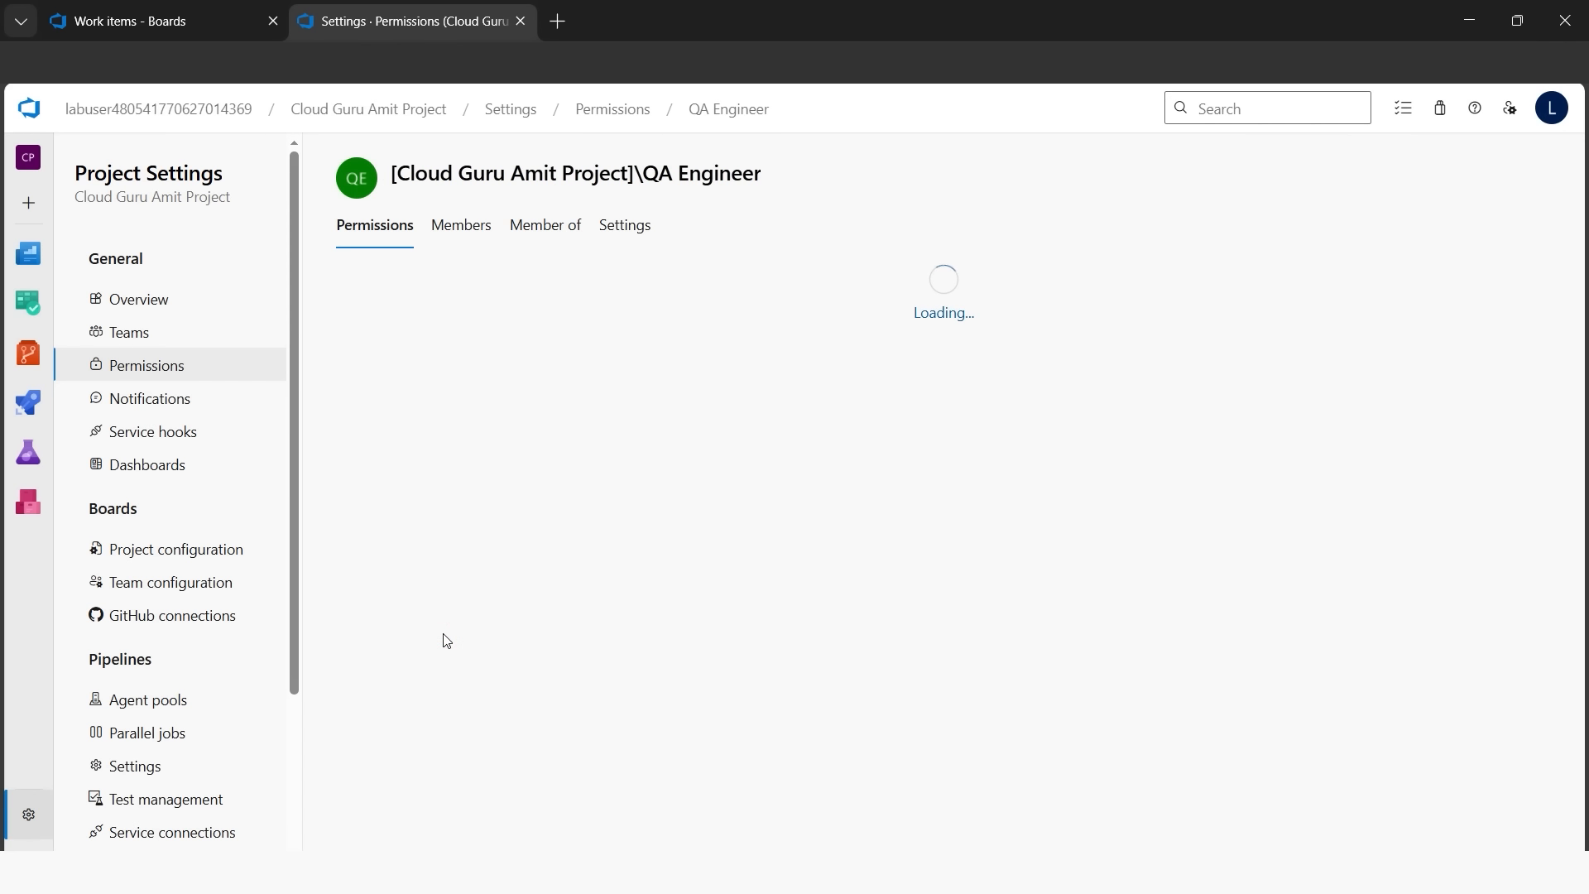
scroll(1118, 590, down, 1)
scroll(1119, 590, down, 1)
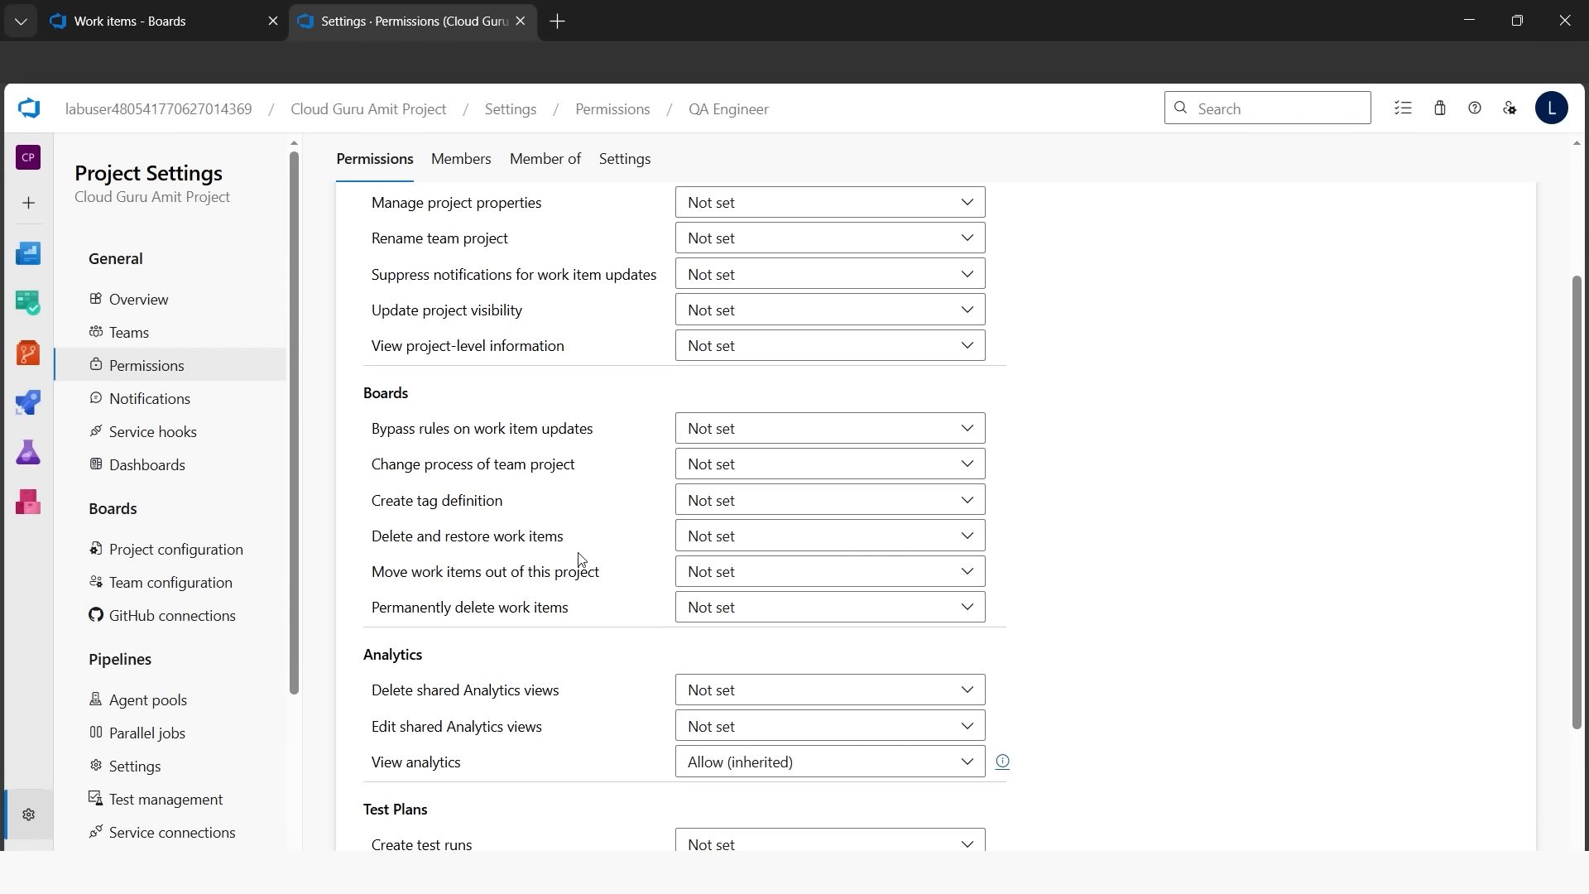
click(879, 543)
click(790, 643)
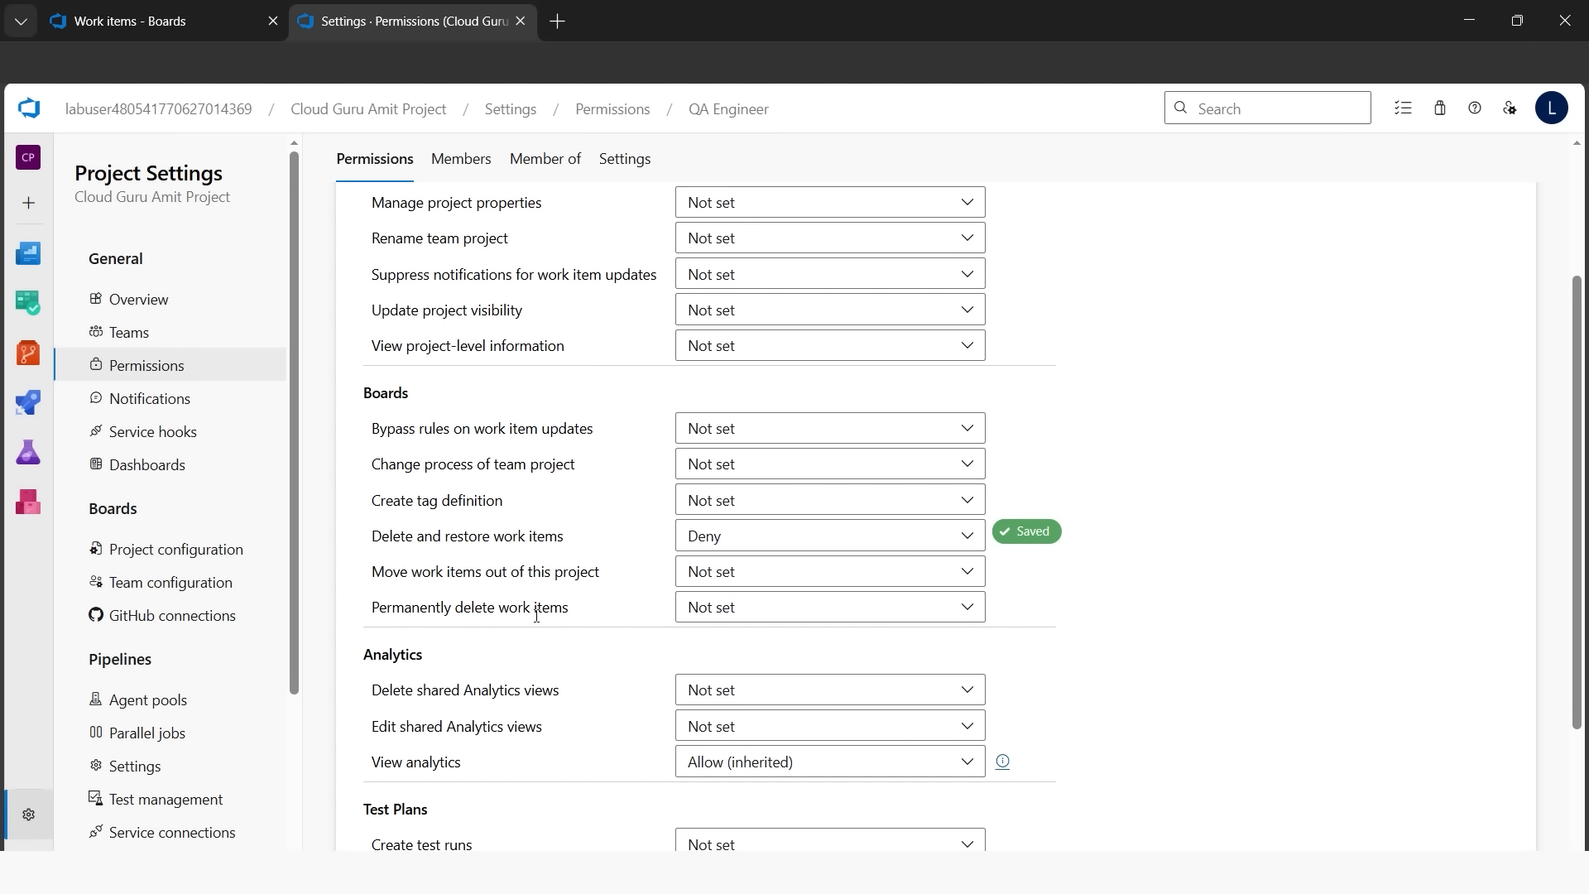
click(871, 610)
click(787, 722)
click(1263, 461)
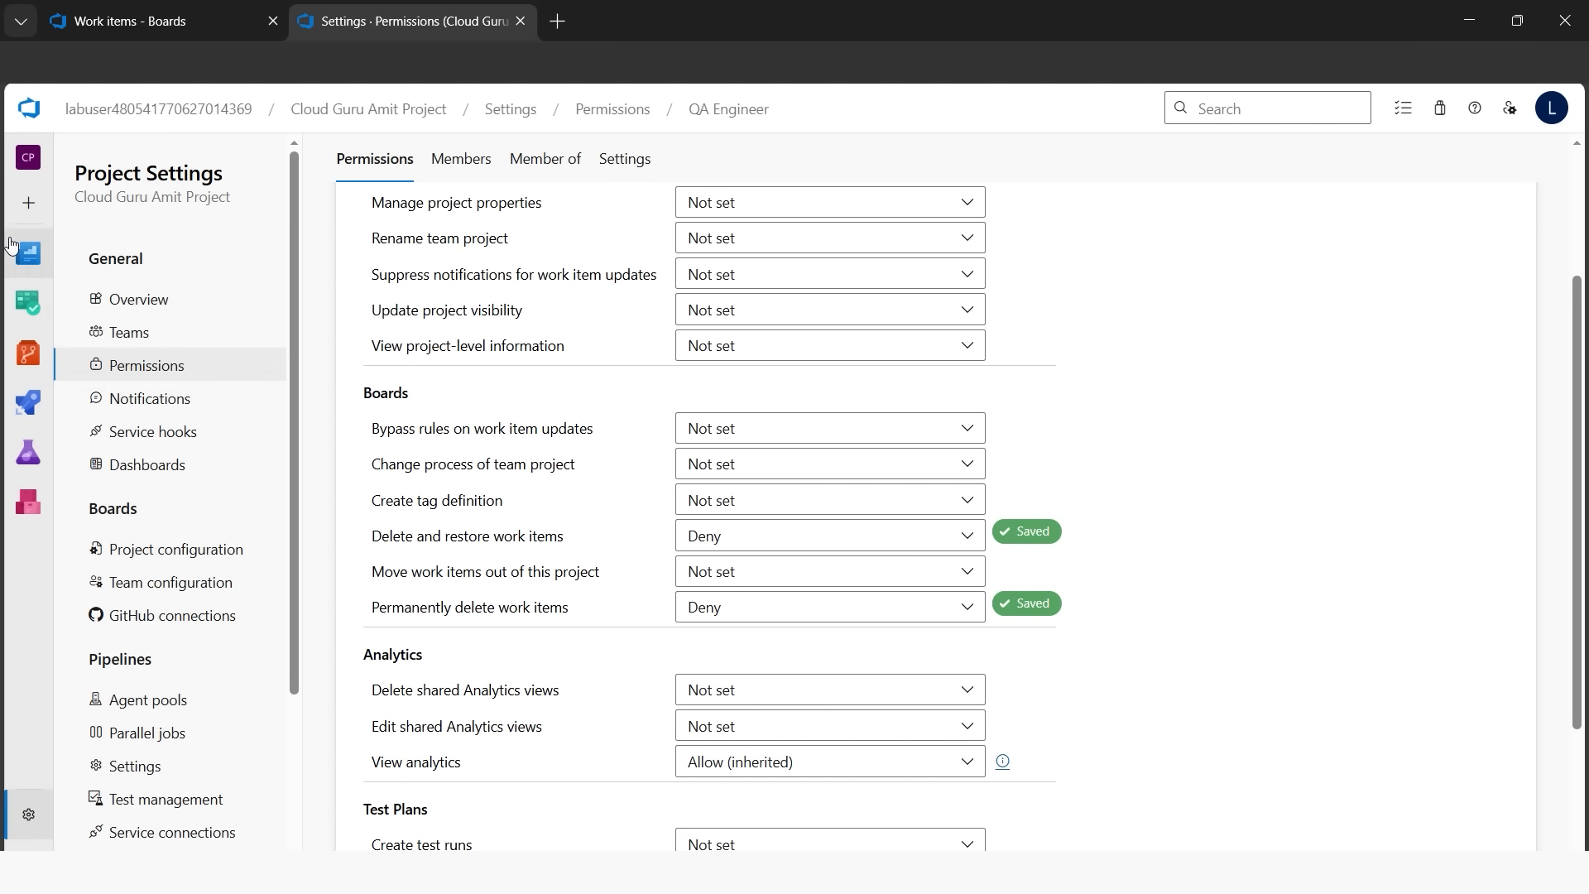
Step: Check in the Boards work items list whether "Dummy delete task" offers a delete action
mouse_move(2, 318)
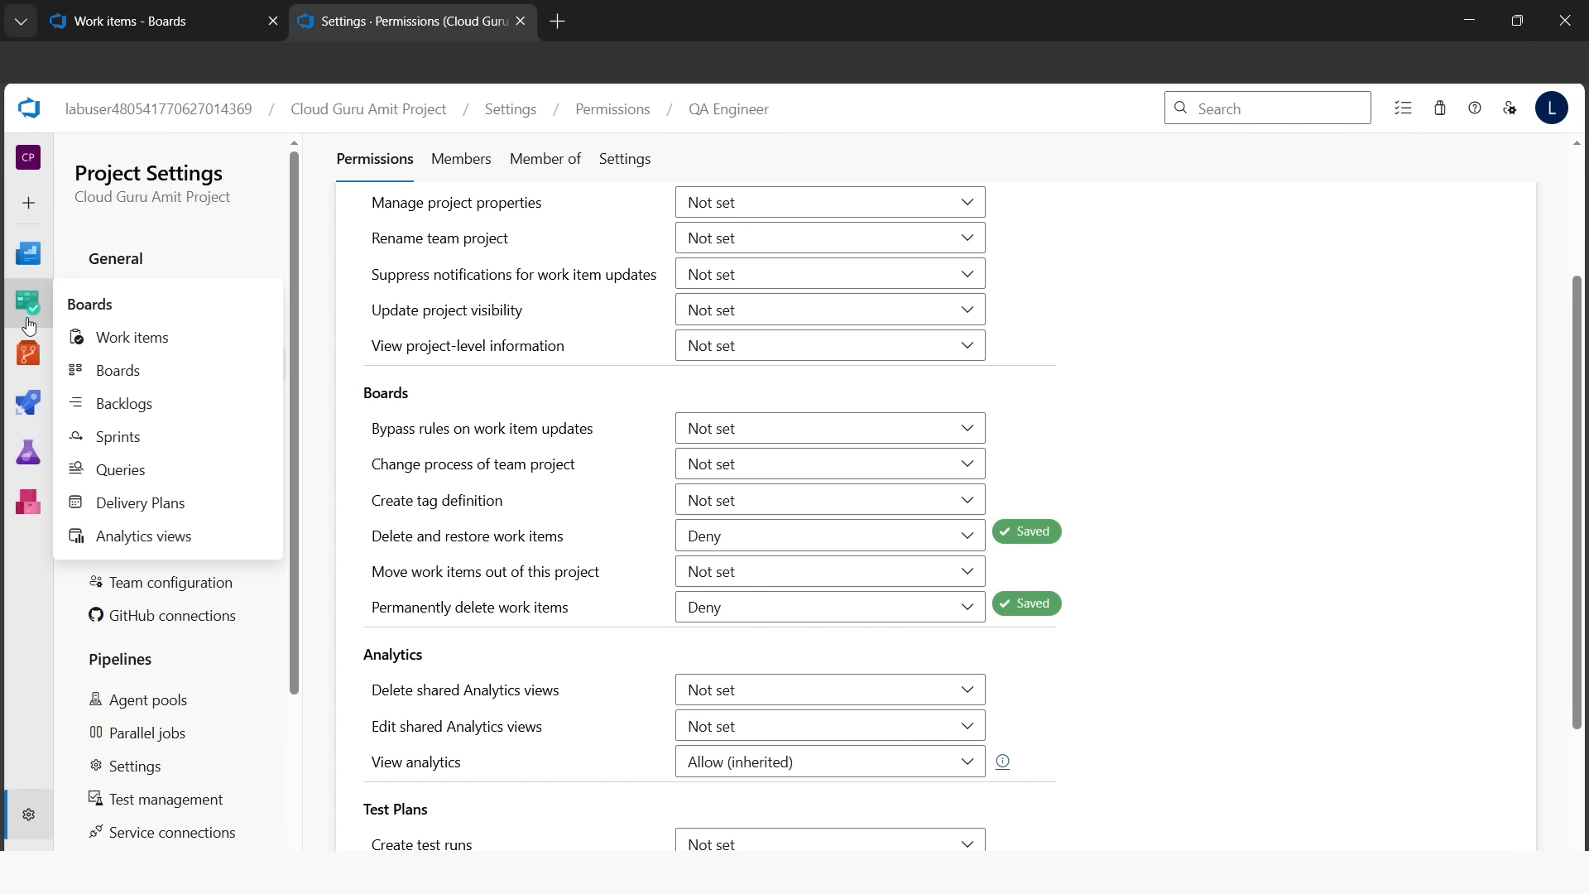
click(100, 337)
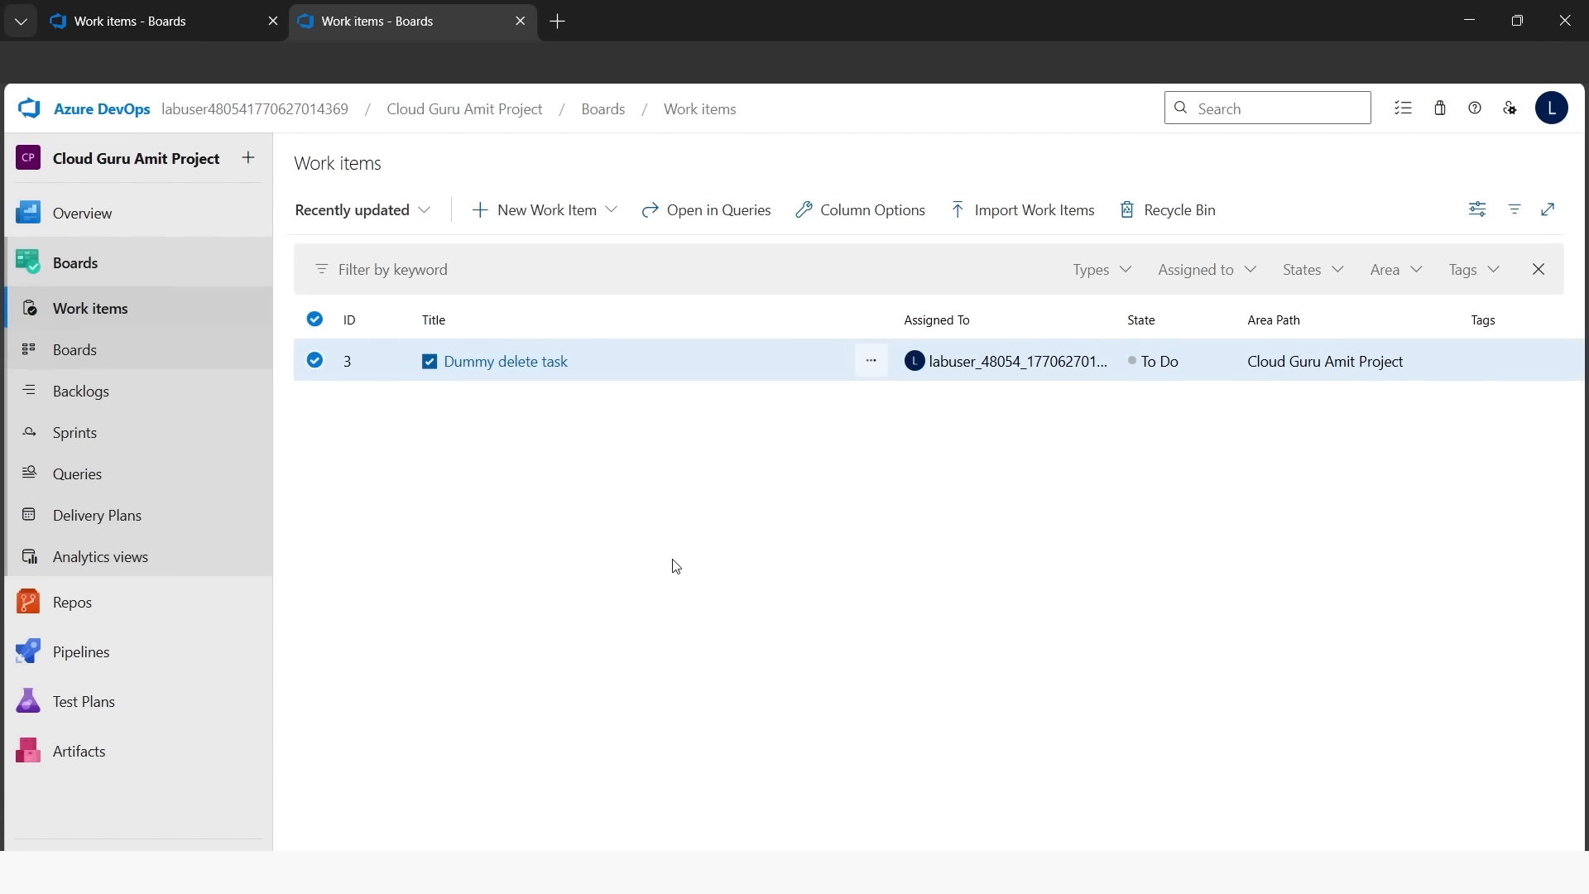
click(871, 366)
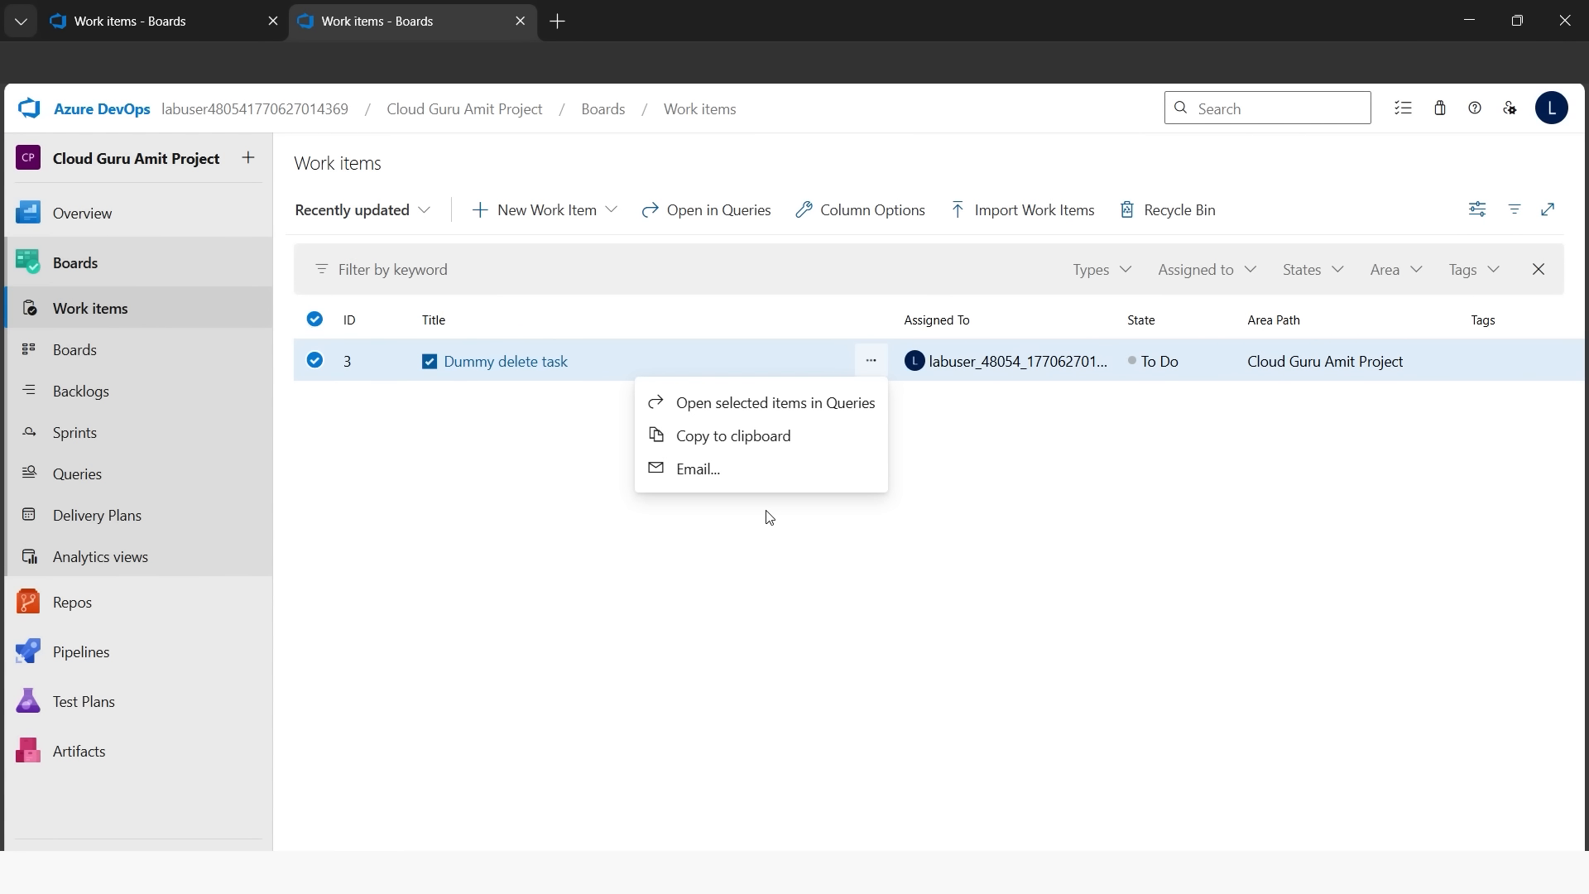
click(981, 522)
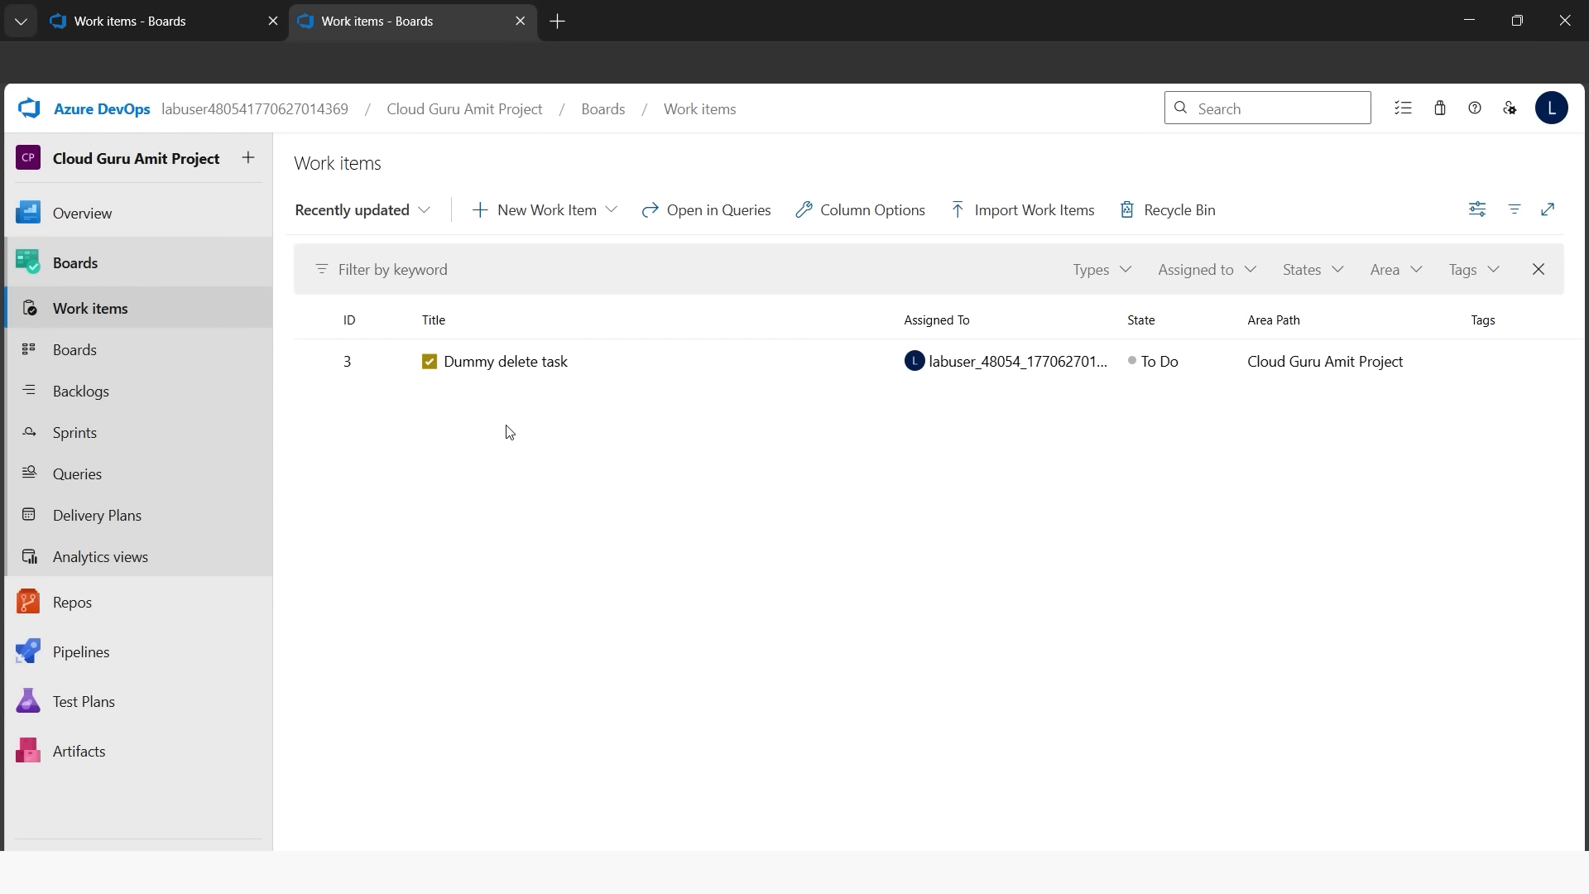